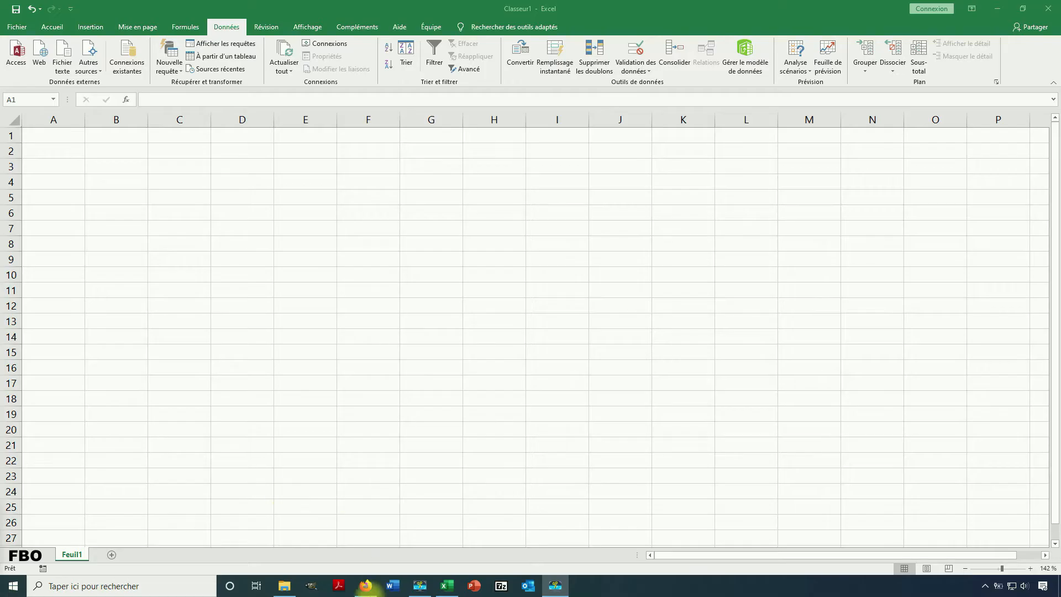
- Switch to Firefox and examine the FIFA men's world ranking table
click(366, 585)
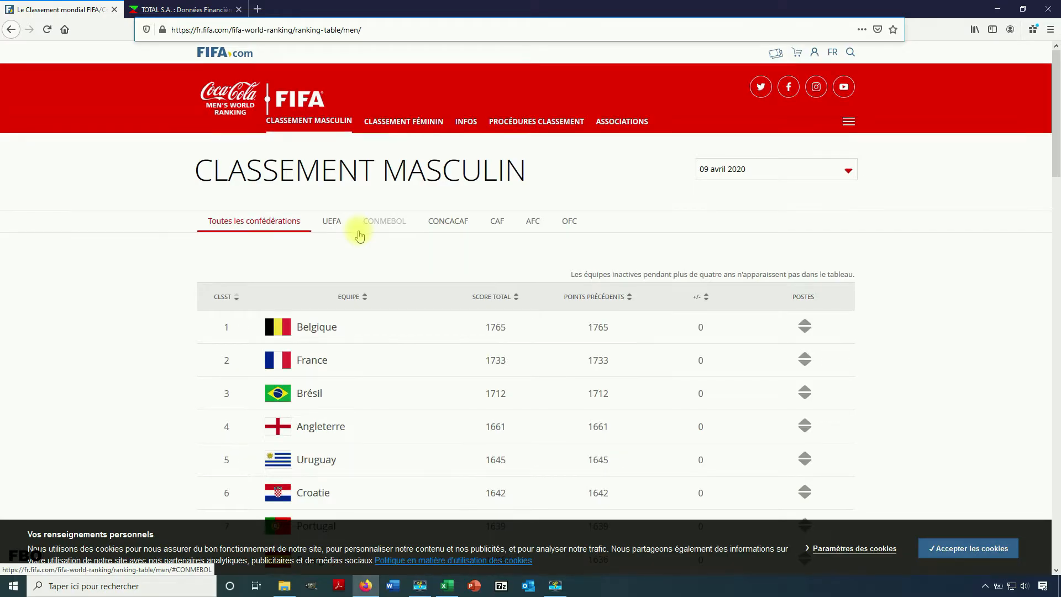
scroll(359, 236, down, 5)
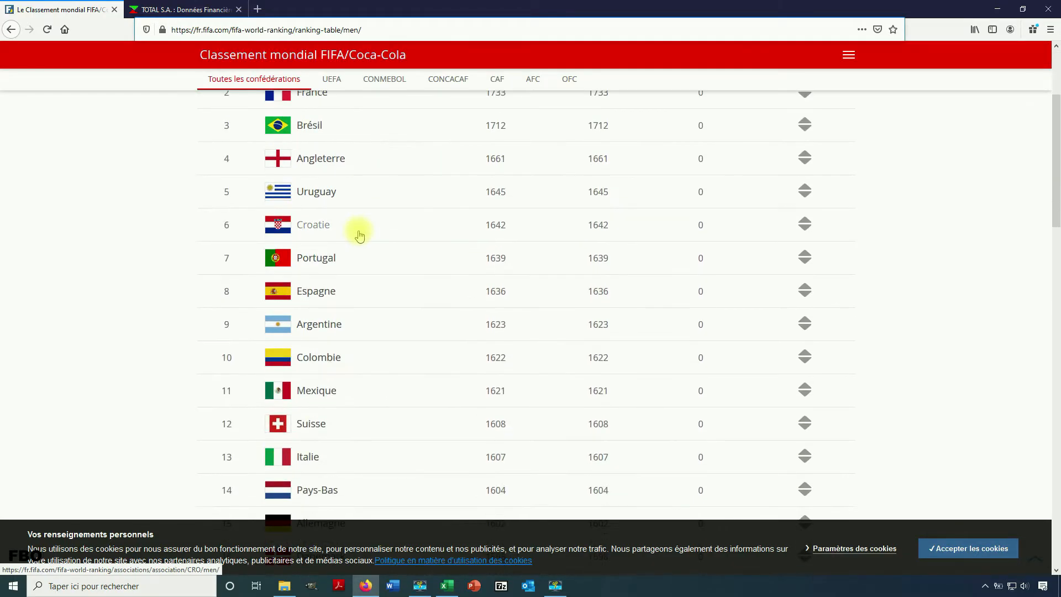
scroll(359, 236, down, 5)
scroll(359, 235, down, 4)
scroll(359, 235, down, 4)
scroll(359, 235, down, 3)
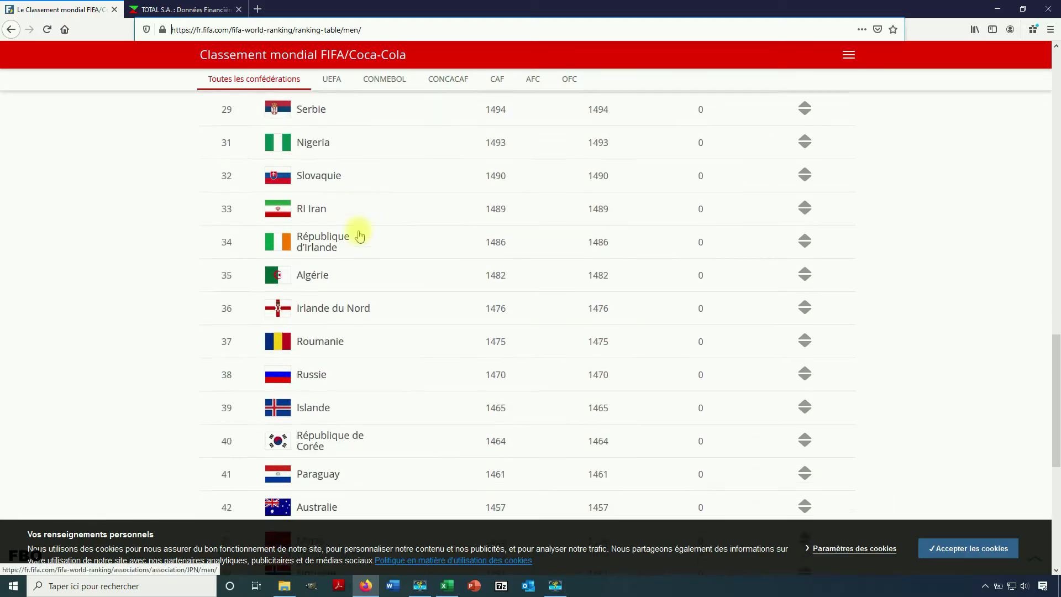
scroll(358, 232, up, 18)
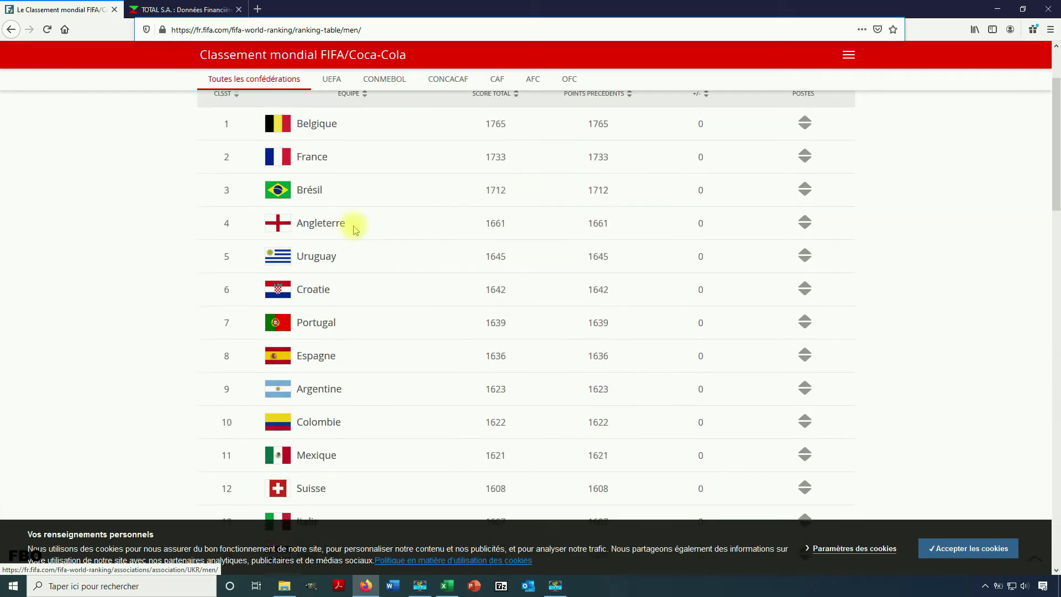
scroll(355, 229, up, 3)
- Switch to Excel and launch the Power Query editor
click(447, 586)
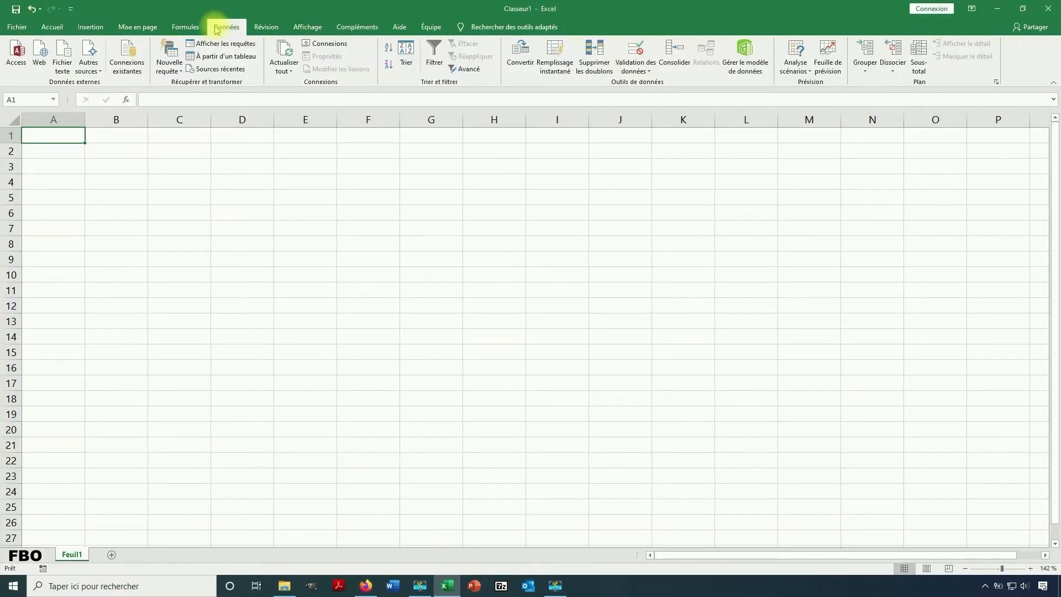
click(176, 75)
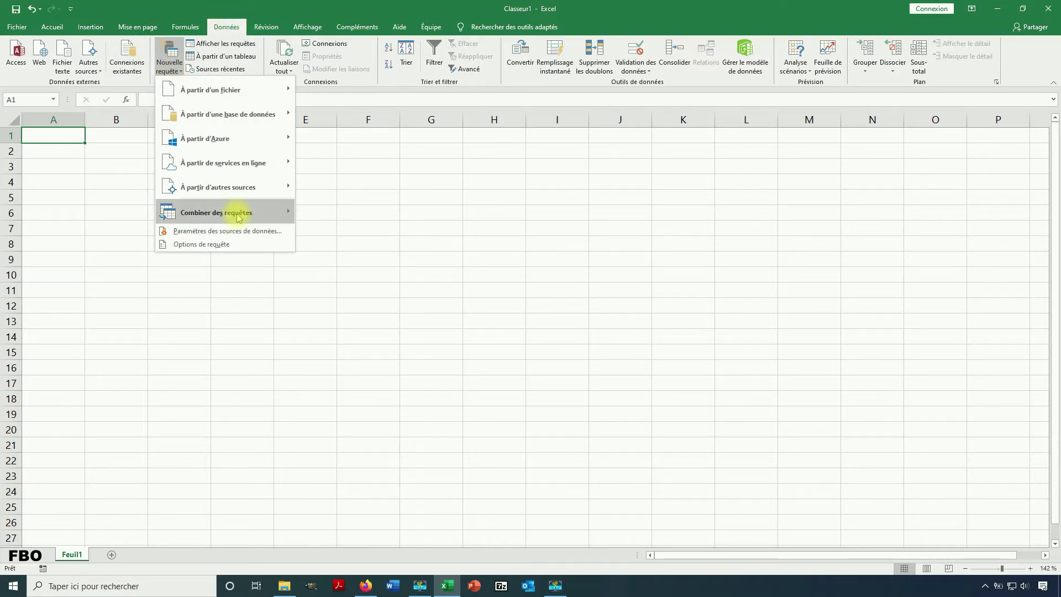
mouse_move(238, 217)
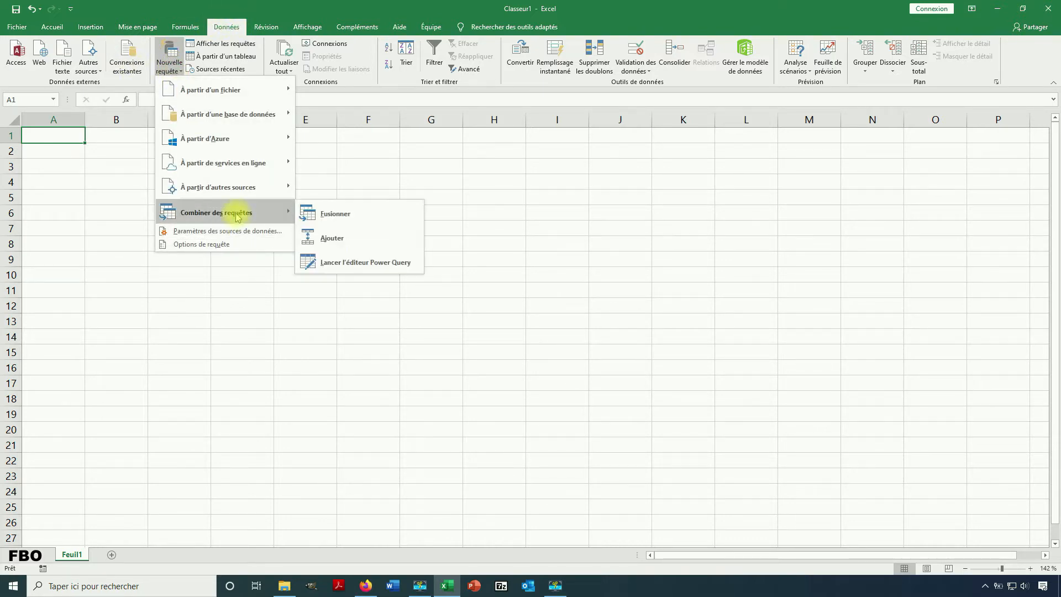
click(348, 266)
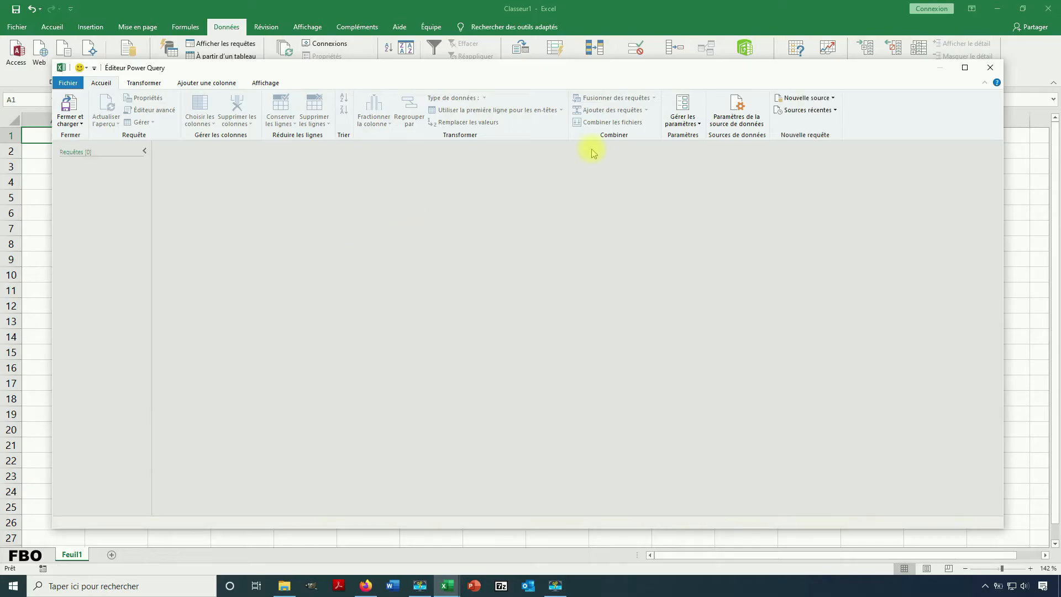
- Start a new query that uses a web page as its data source
click(817, 98)
mouse_move(832, 161)
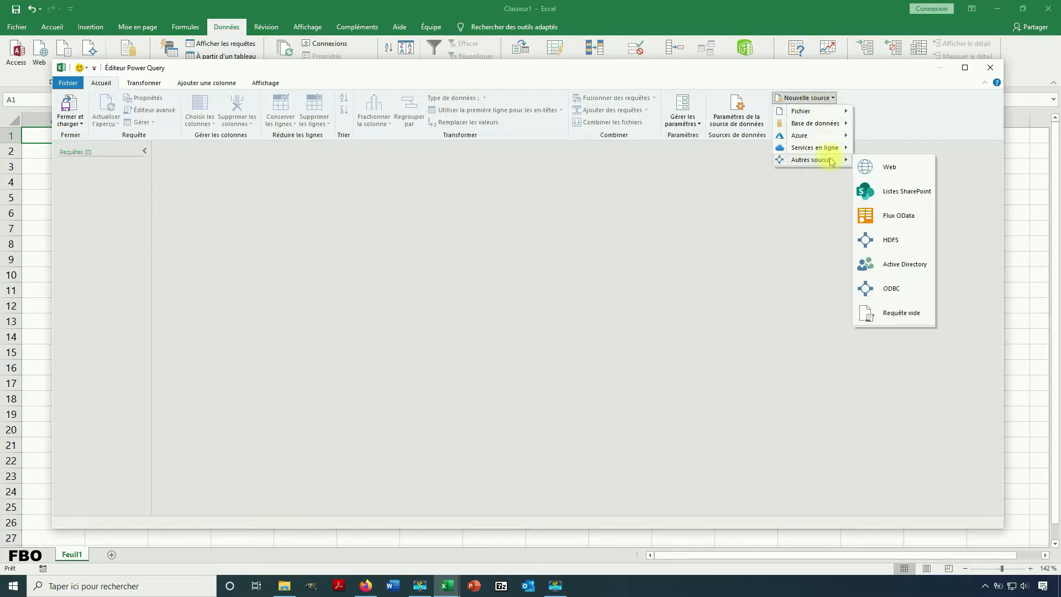
click(880, 168)
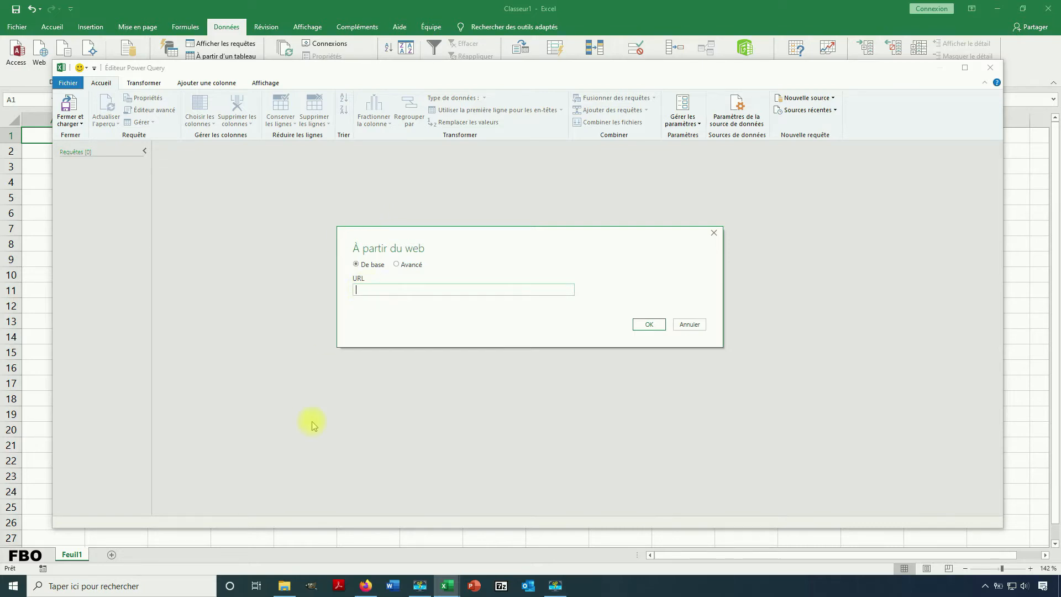
- Switch to Firefox and copy the web address of the FIFA men's ranking page
click(366, 586)
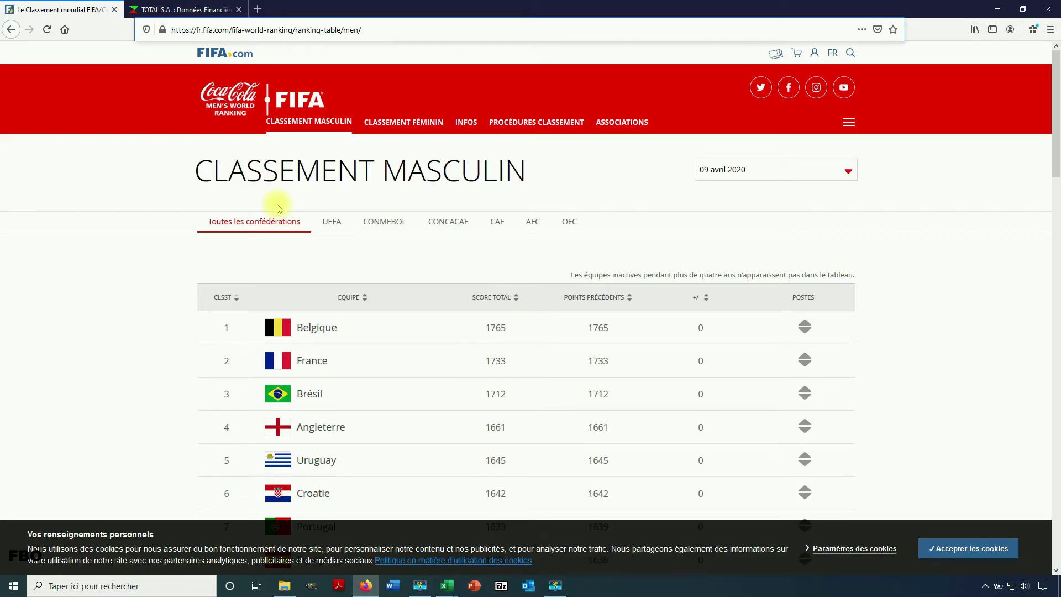
double_click(300, 31)
triple_click(301, 33)
right_click(301, 32)
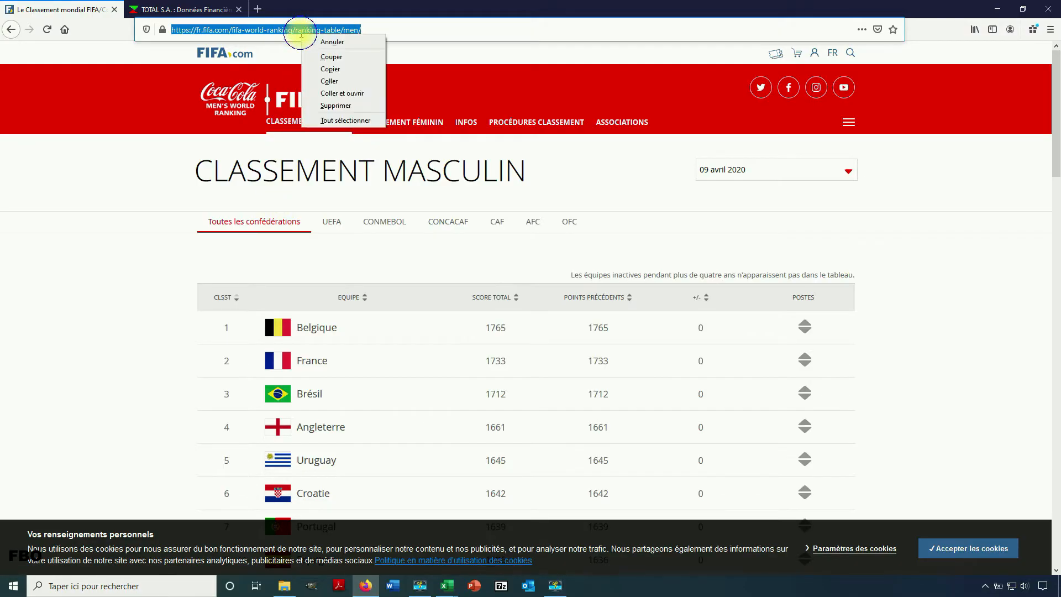
click(323, 66)
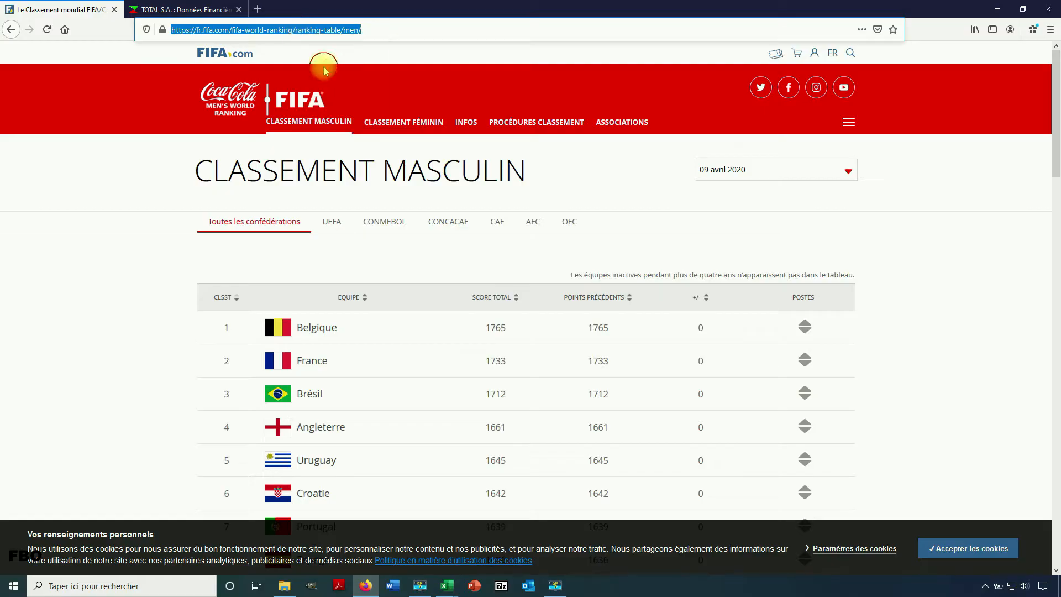
click(447, 586)
click(485, 550)
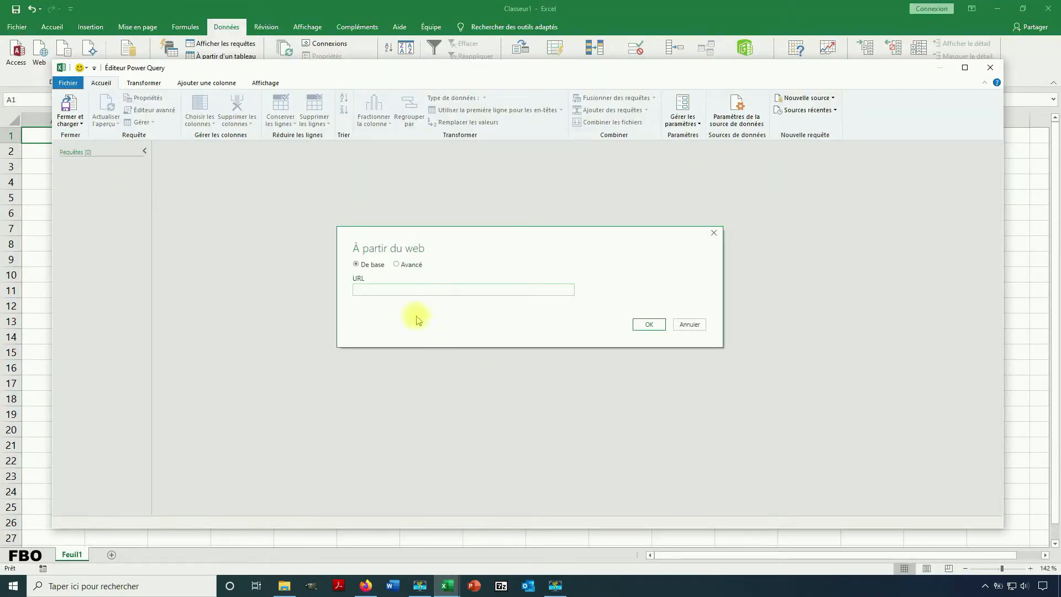
click(403, 295)
right_click(403, 295)
click(432, 338)
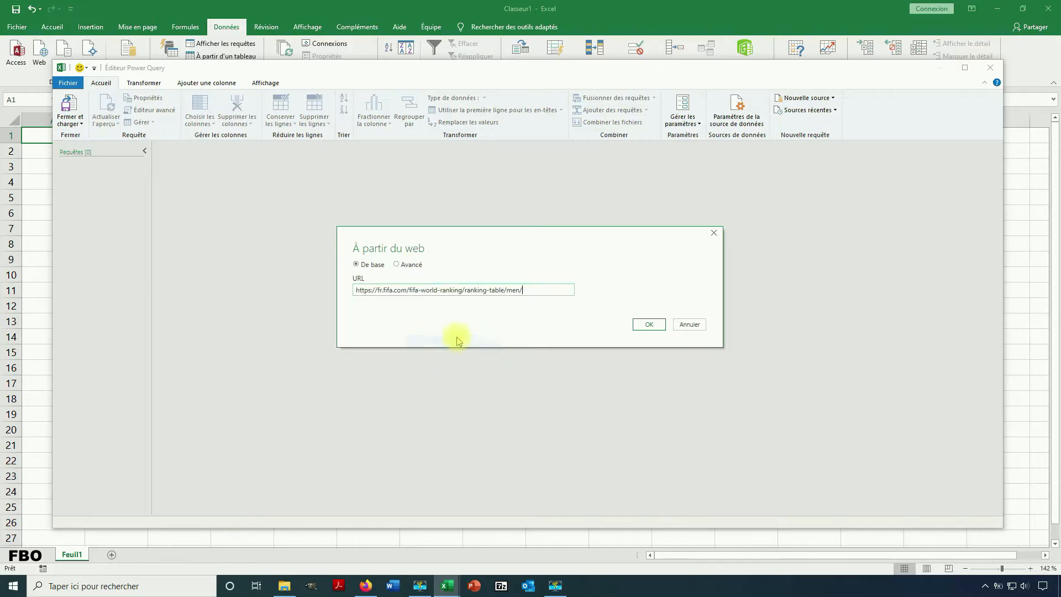
click(649, 325)
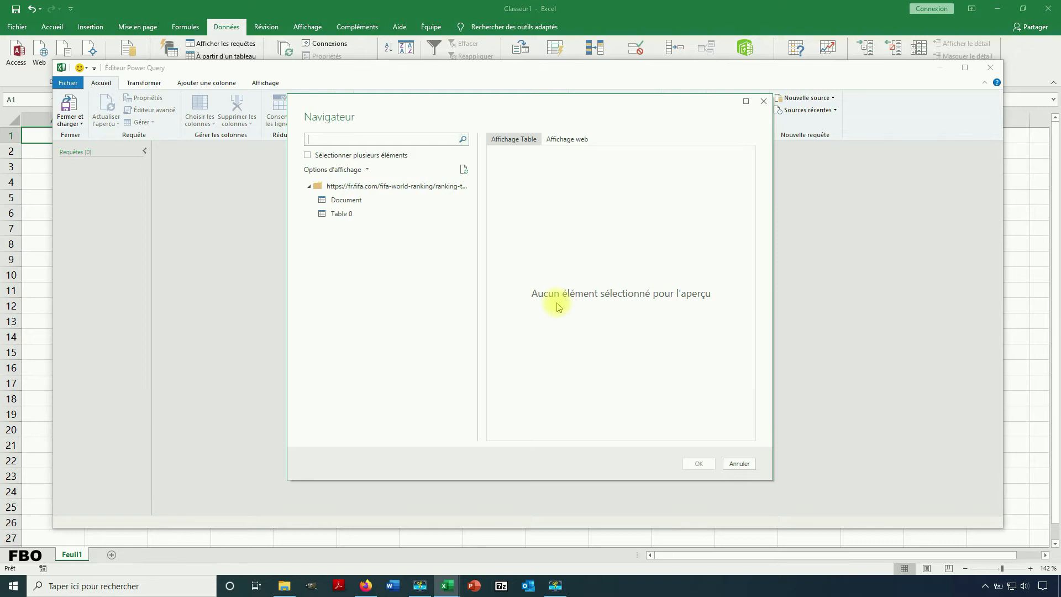
- Examine the web view of the FIFA page in the Navigator, and return to the table view
click(558, 141)
scroll(605, 229, down, 10)
scroll(607, 231, down, 4)
scroll(606, 231, up, 15)
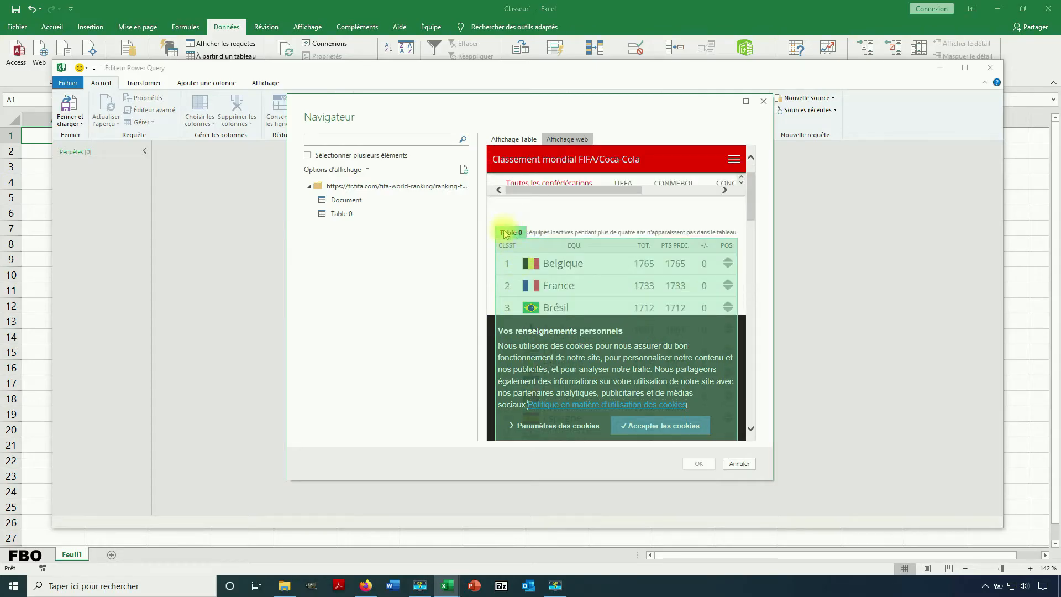
click(518, 141)
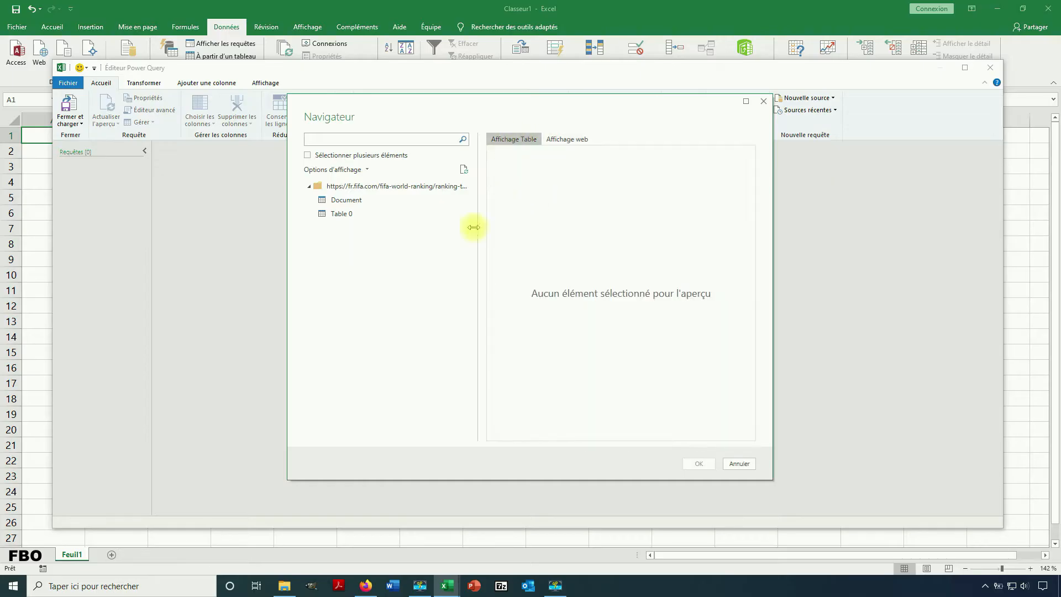
- Preview Table 0 of the FIFA page and import it into the Power Query editor
click(339, 215)
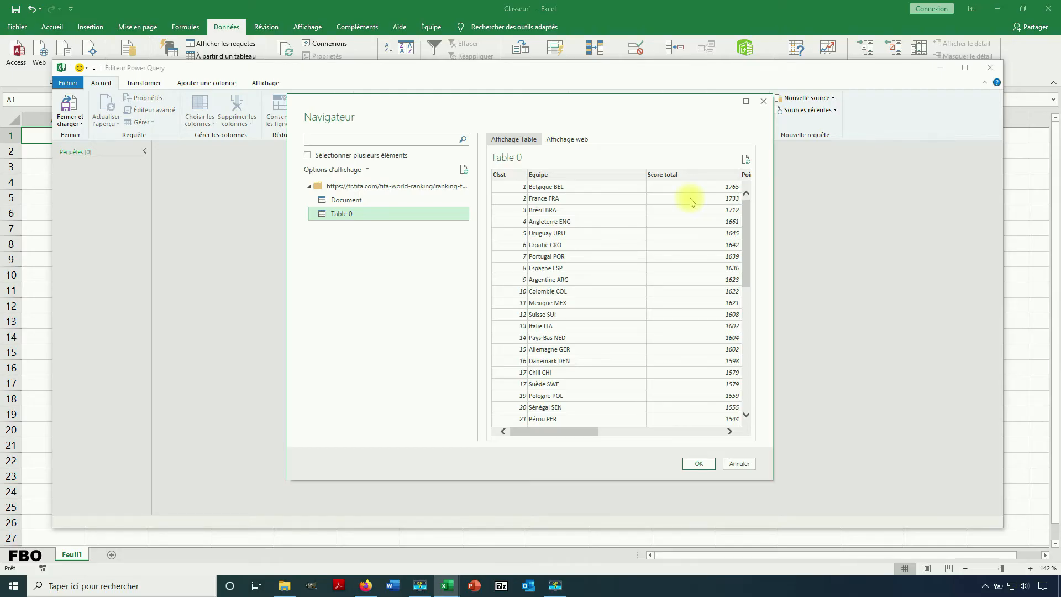
mouse_move(550, 431)
mouse_down()
mouse_move(675, 431)
mouse_move(552, 431)
mouse_up()
click(699, 464)
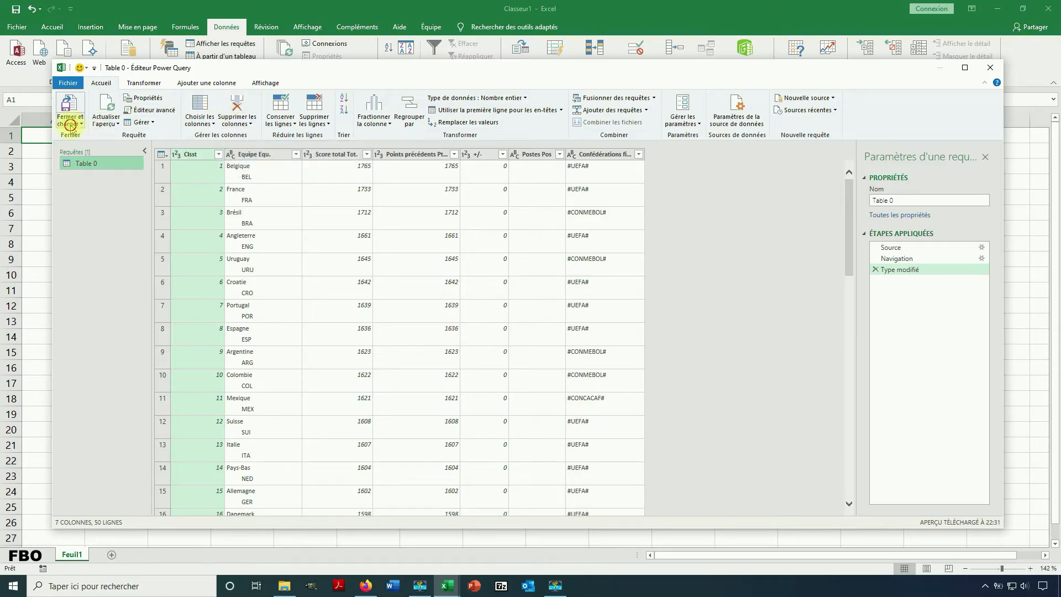
- Close the editor, load the query as a table in a new worksheet, and widen the Confédérations column
click(70, 122)
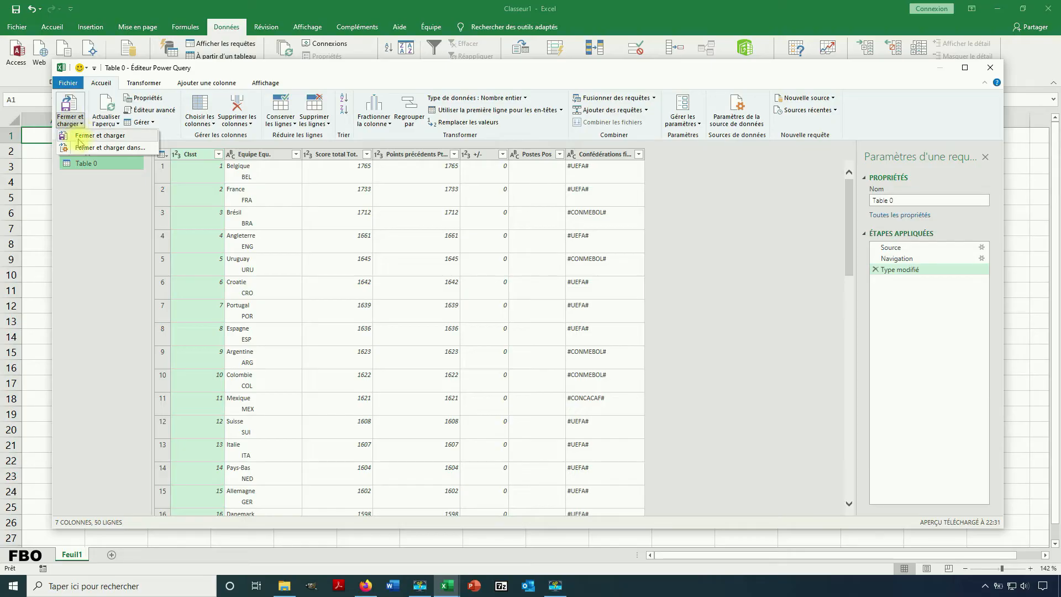
click(87, 148)
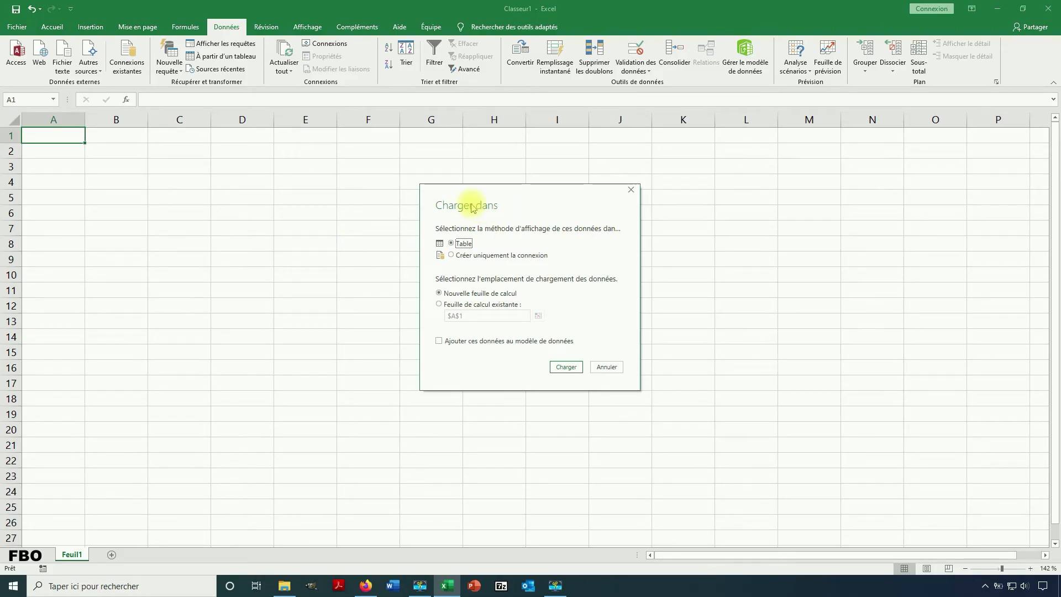
click(565, 367)
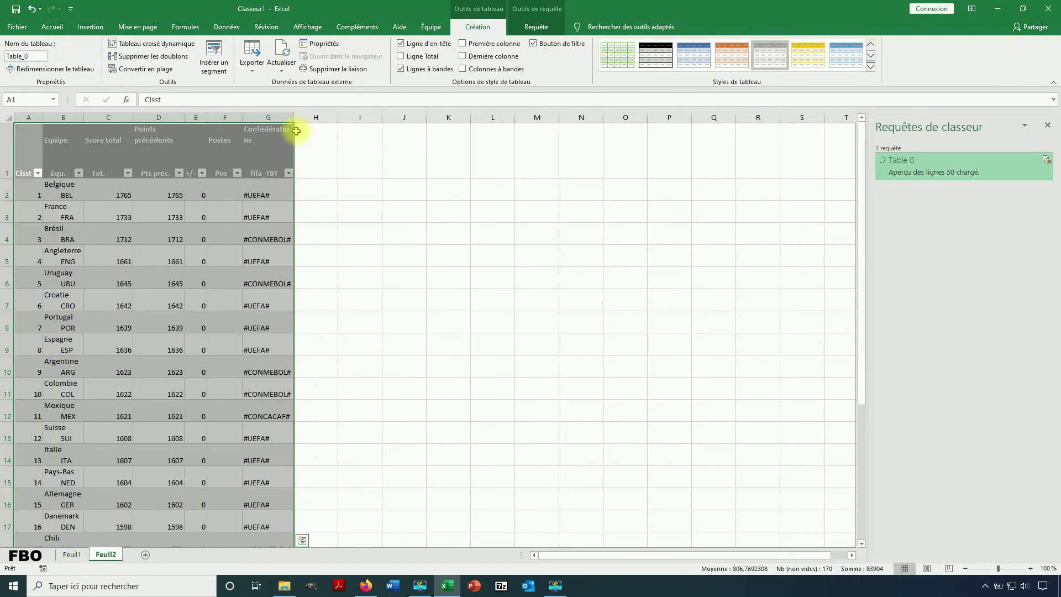
drag(293, 119, 328, 128)
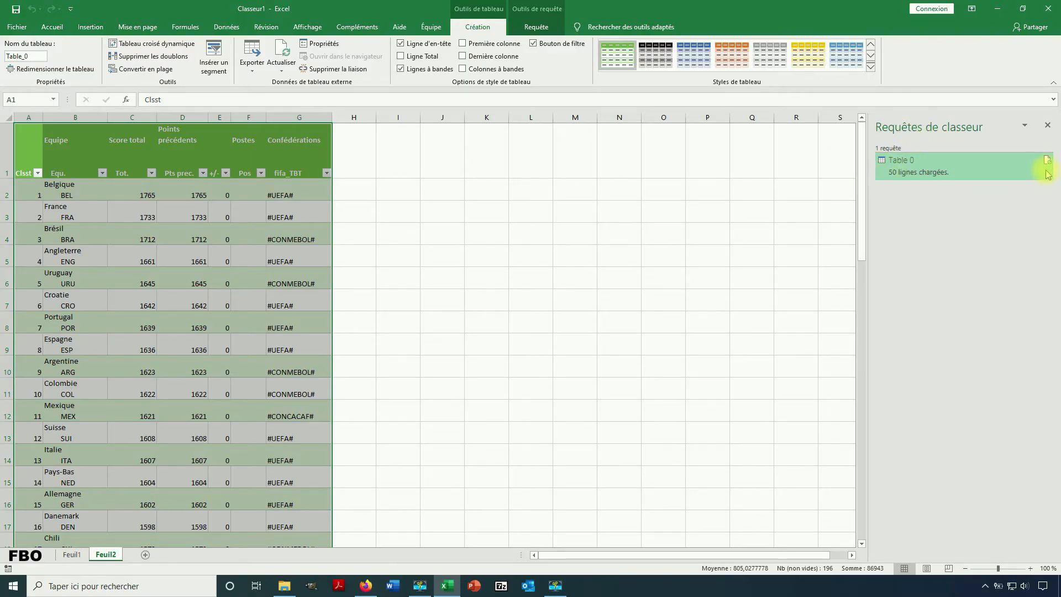
right_click(952, 166)
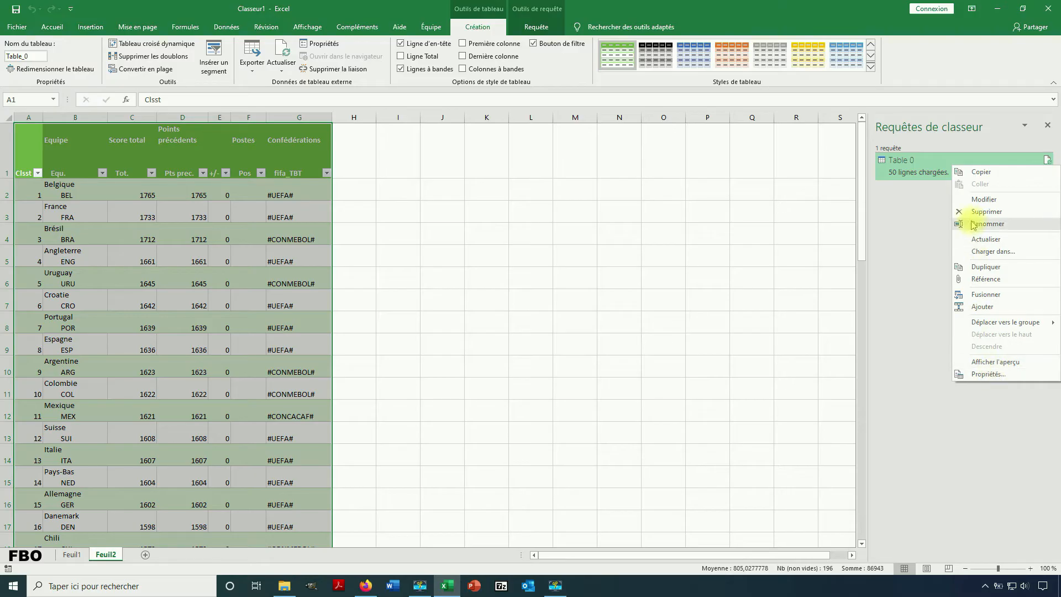
click(909, 209)
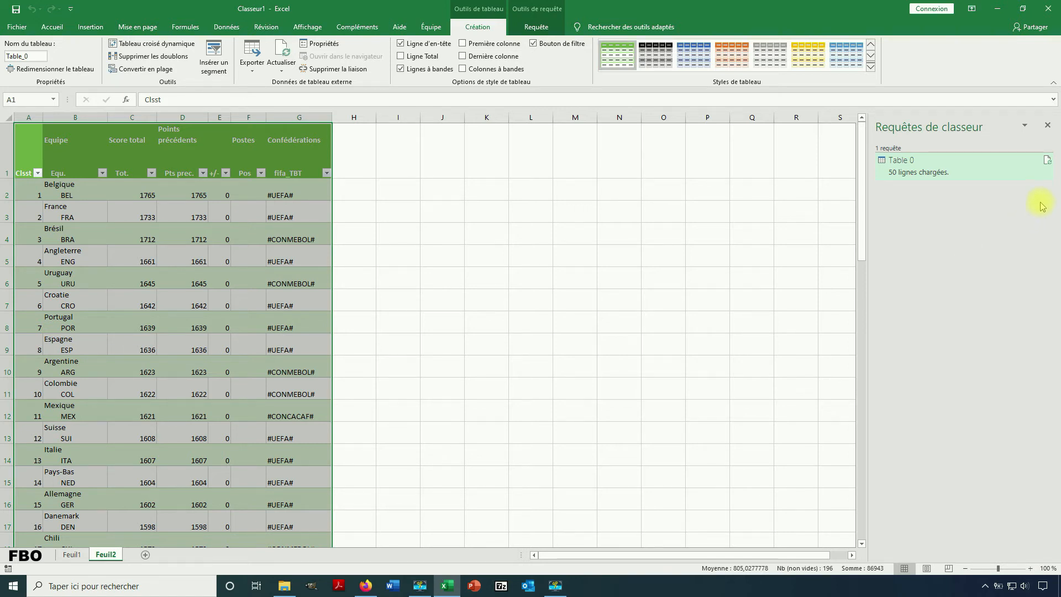
mouse_move(1047, 170)
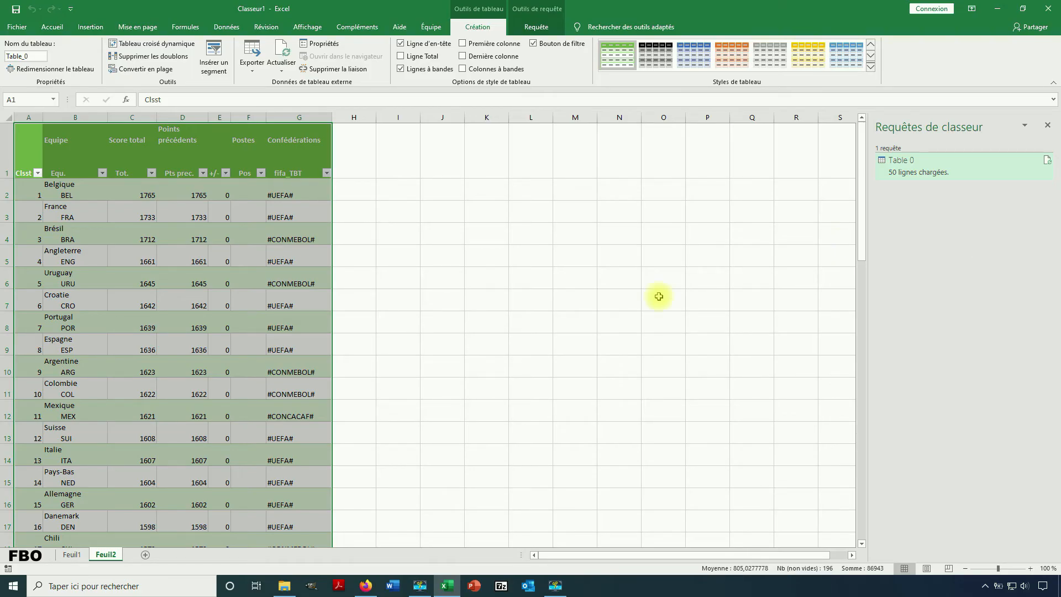
- Add a new worksheet and launch the Power Query editor again
click(146, 555)
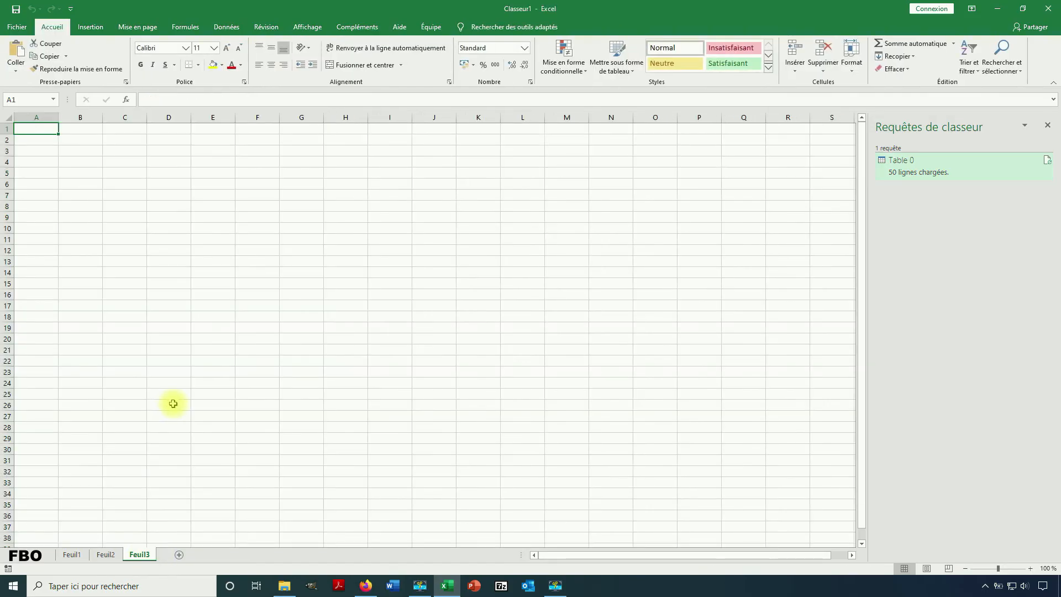
click(226, 28)
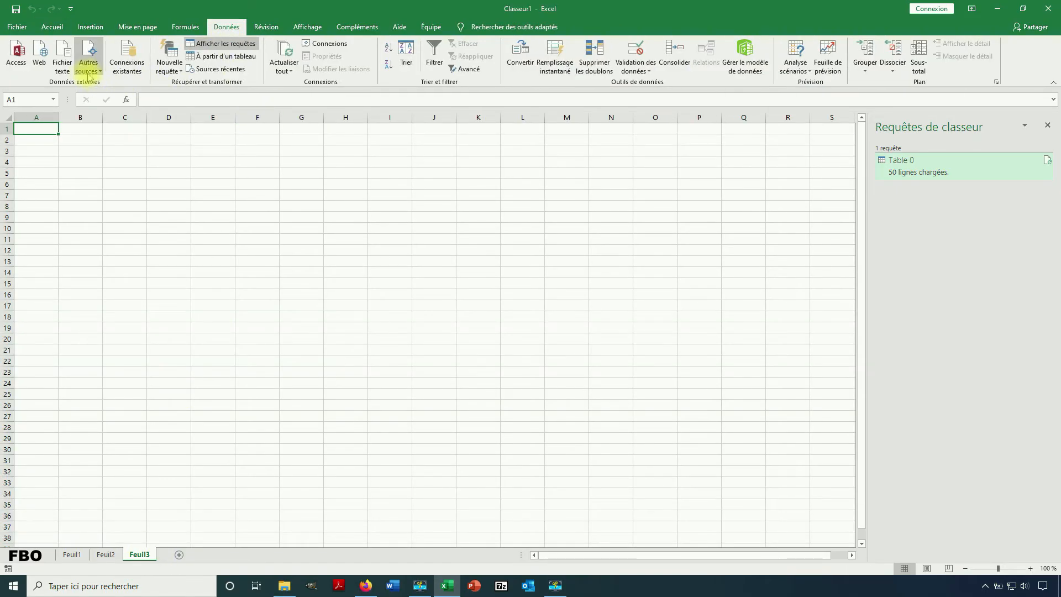
click(177, 65)
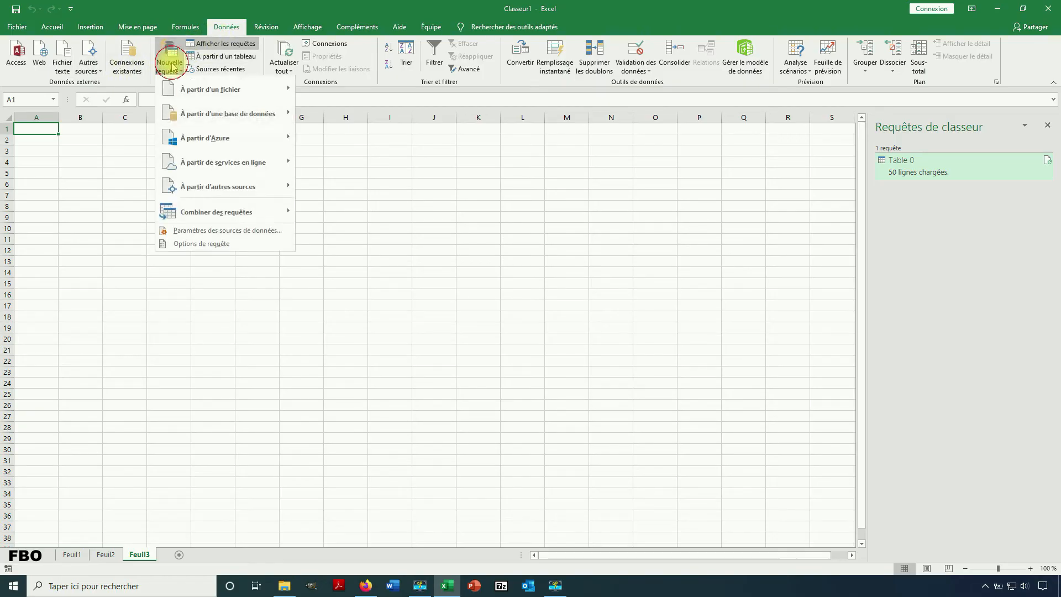
mouse_move(231, 215)
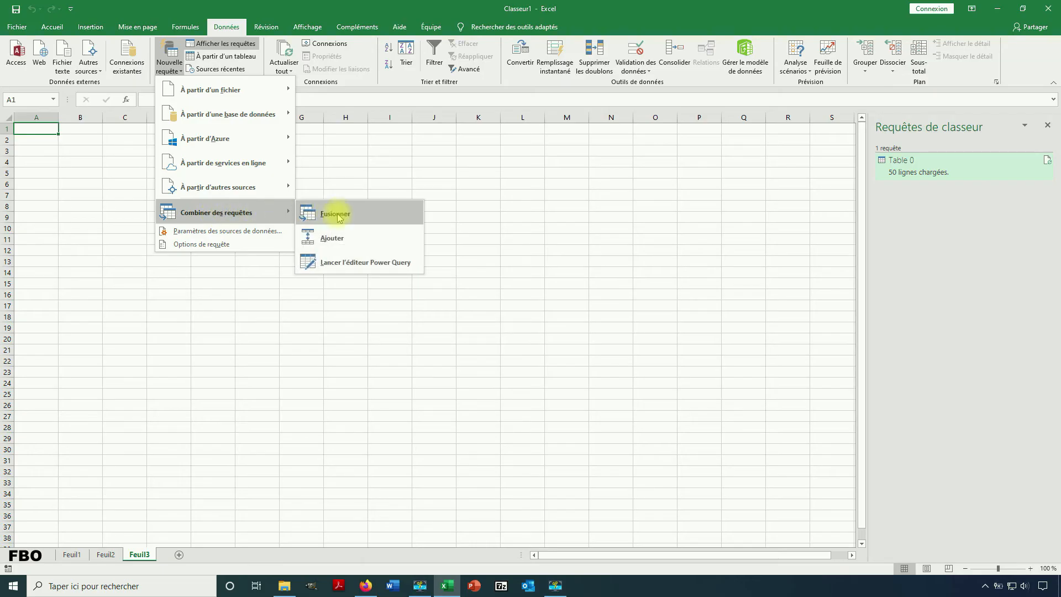
click(348, 262)
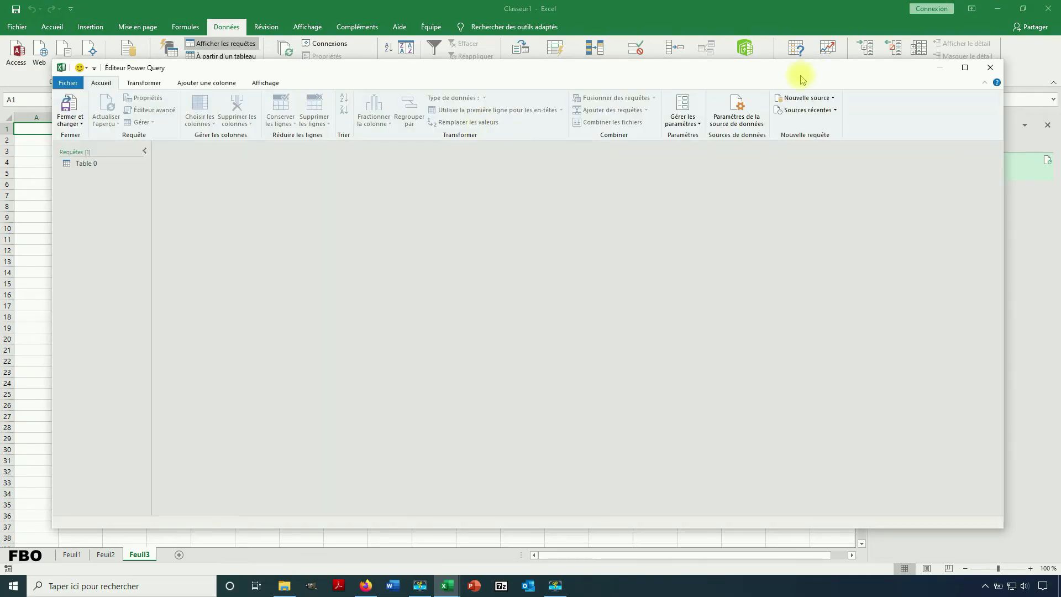
- Start a new web source query, switch to Firefox and copy the URL of the TOTAL S.A. finances page on zonebourse
click(811, 98)
mouse_move(821, 161)
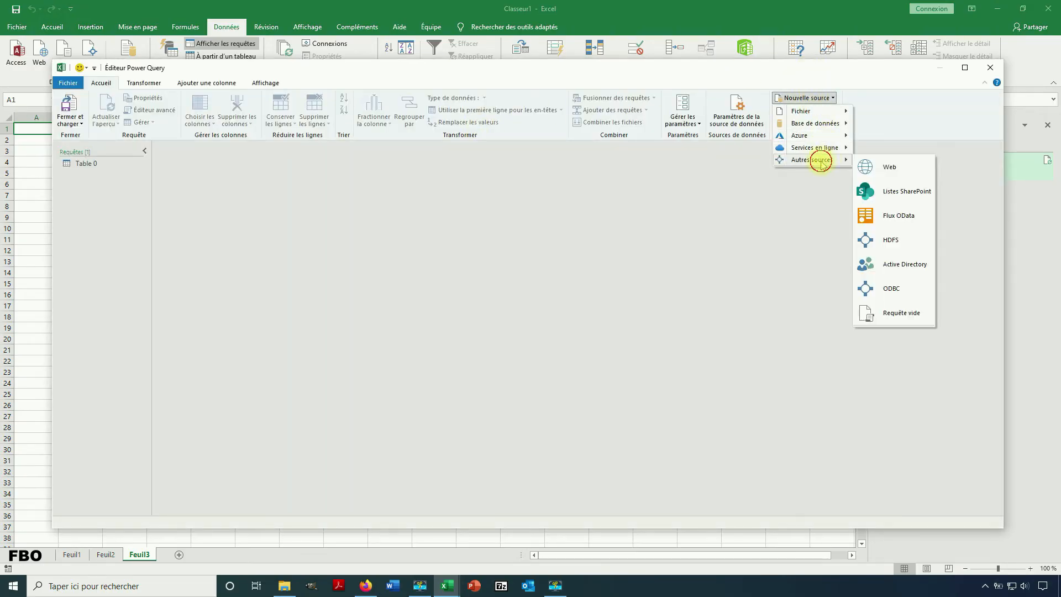
click(883, 166)
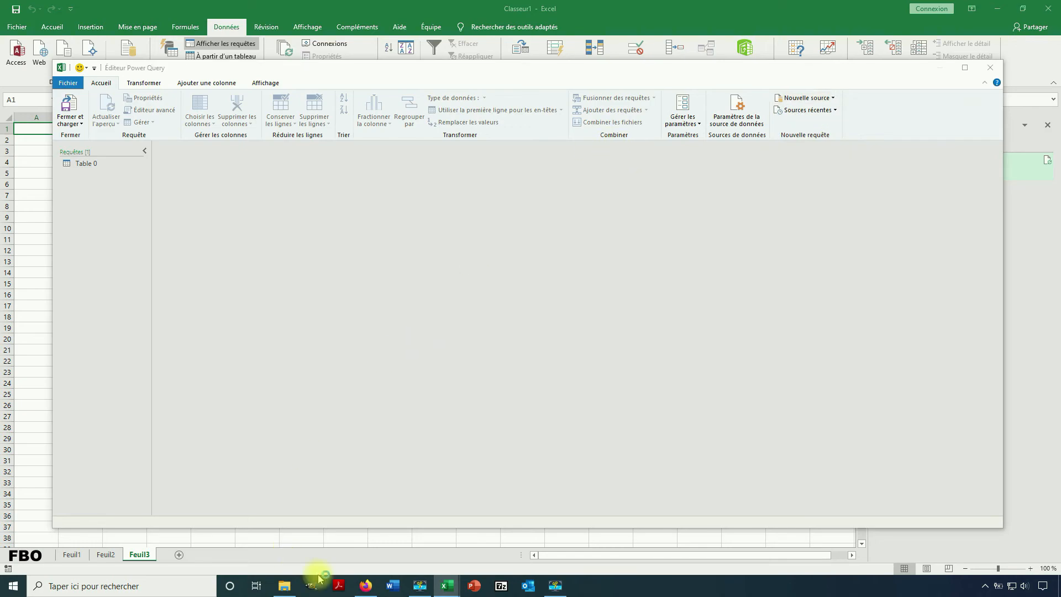
click(365, 585)
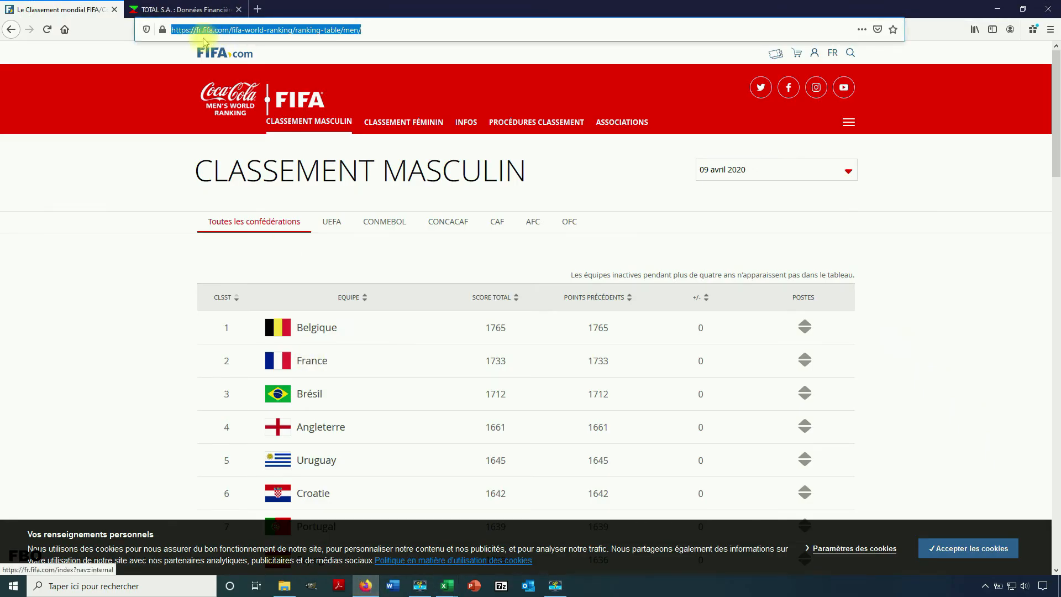
click(201, 12)
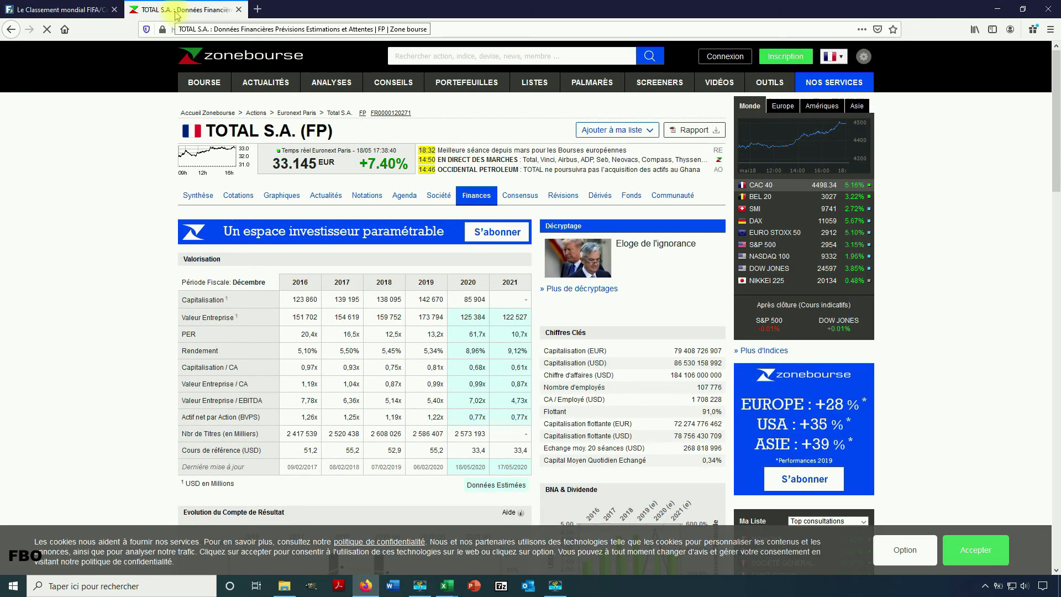
click(241, 33)
key(ctrl+c)
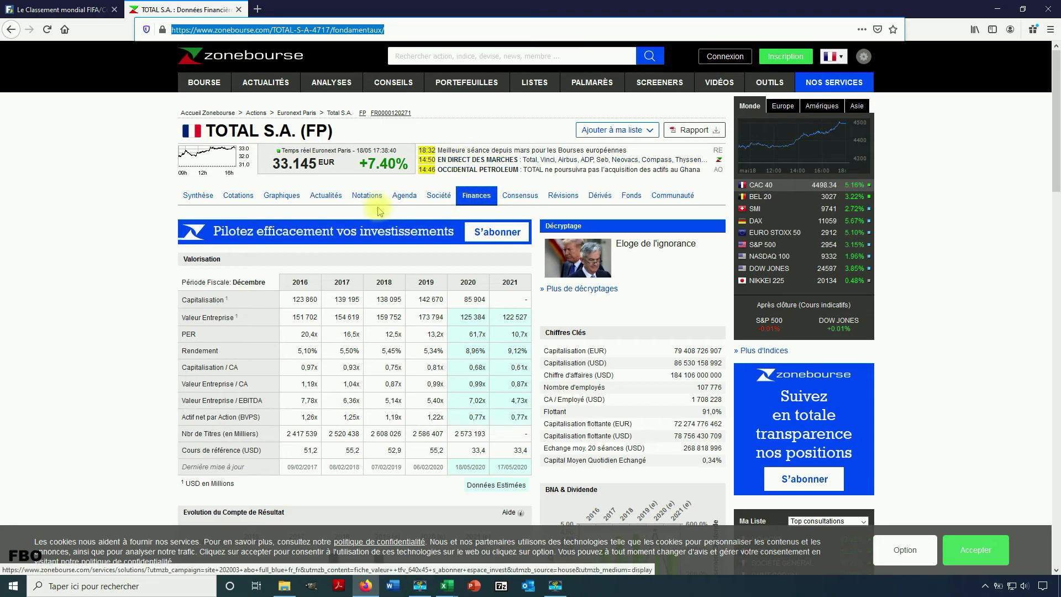
scroll(386, 294, down, 4)
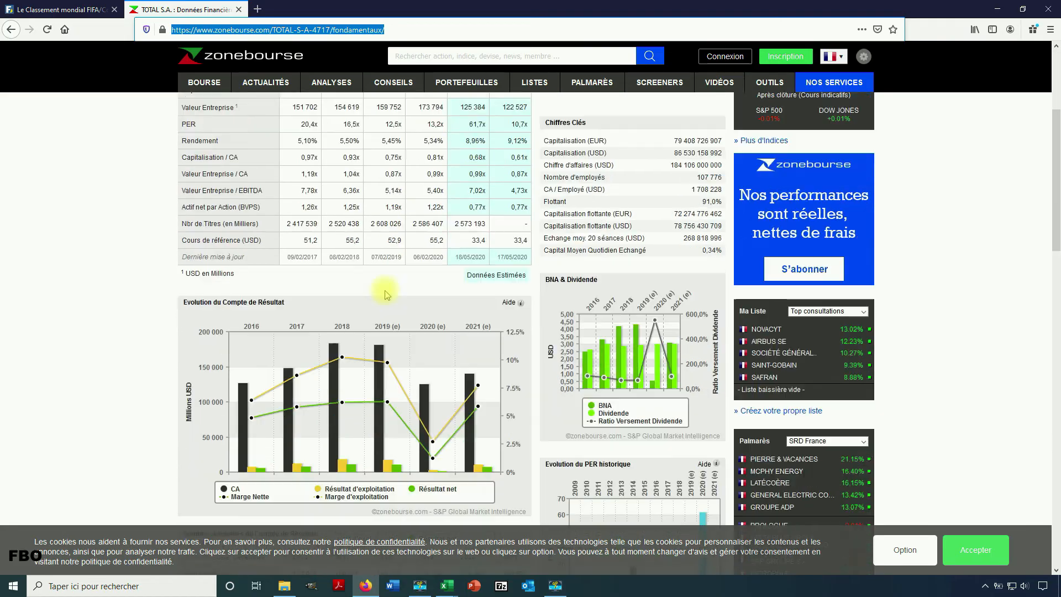
scroll(386, 295, down, 15)
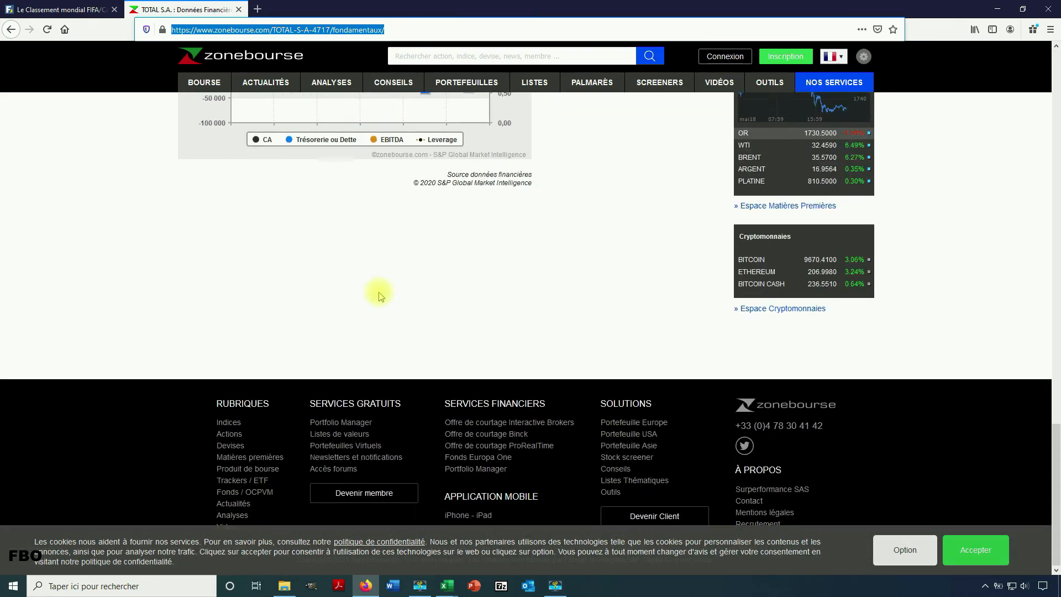
scroll(380, 296, up, 17)
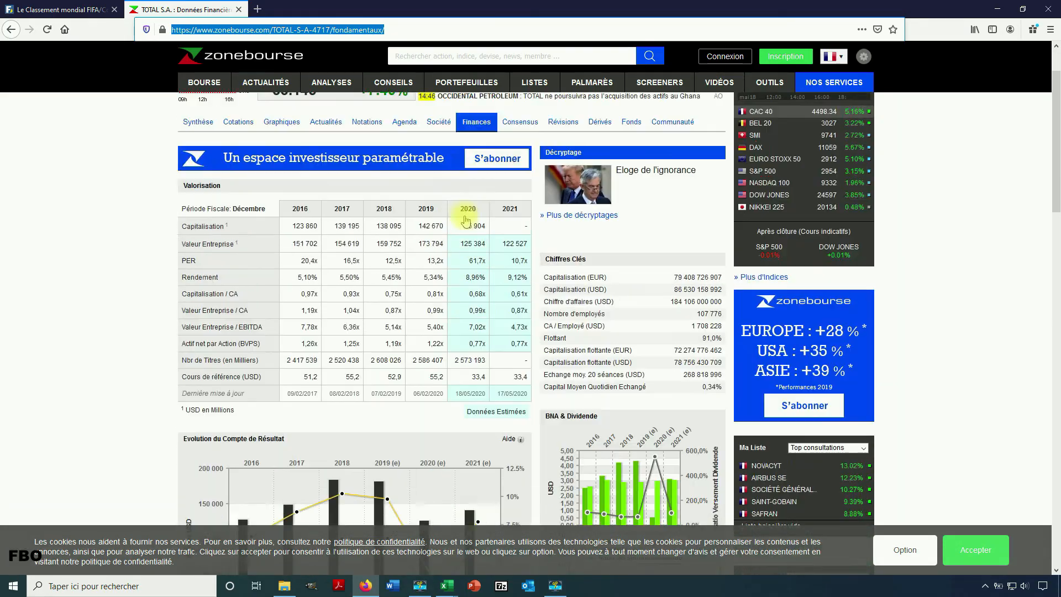
click(997, 9)
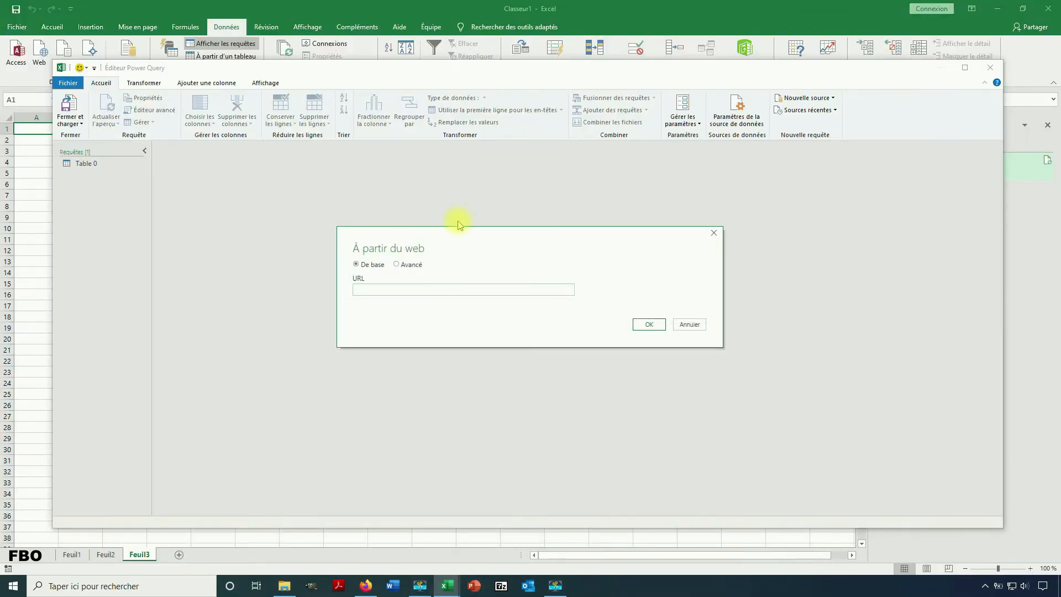
click(402, 289)
key(ctrl+v)
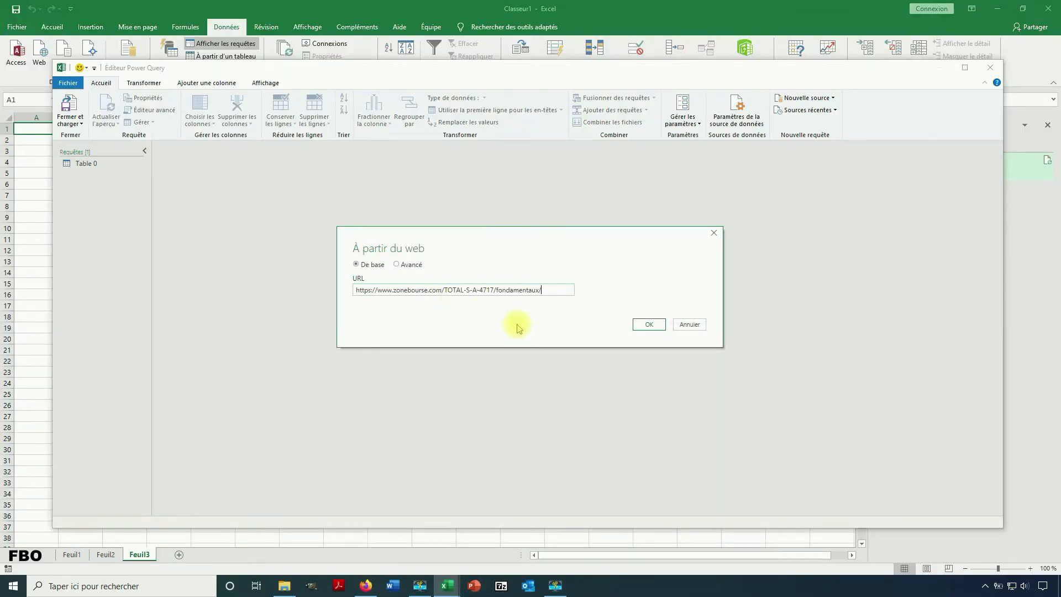
click(641, 324)
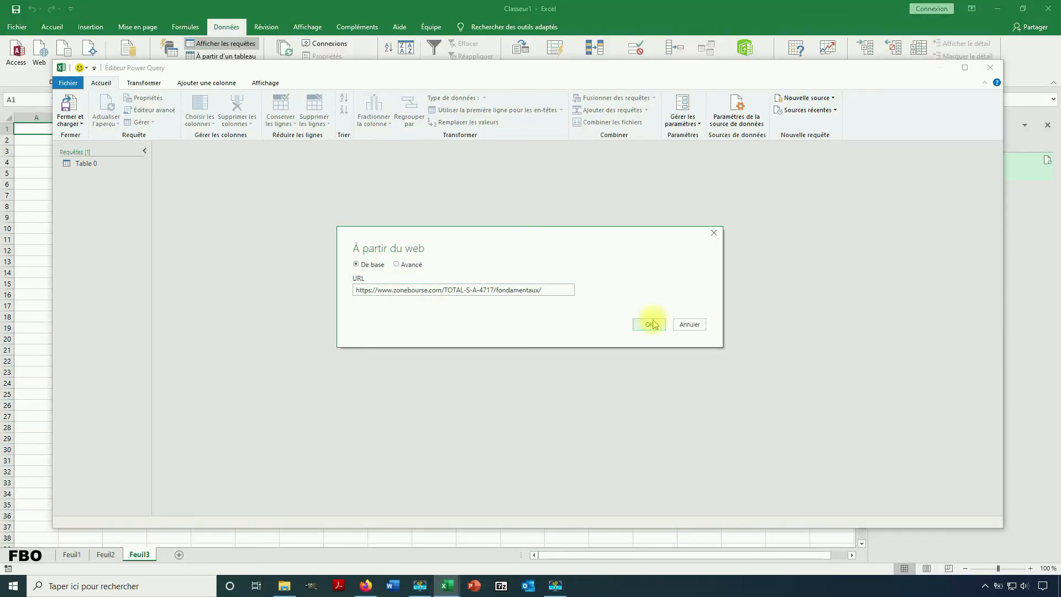
click(541, 285)
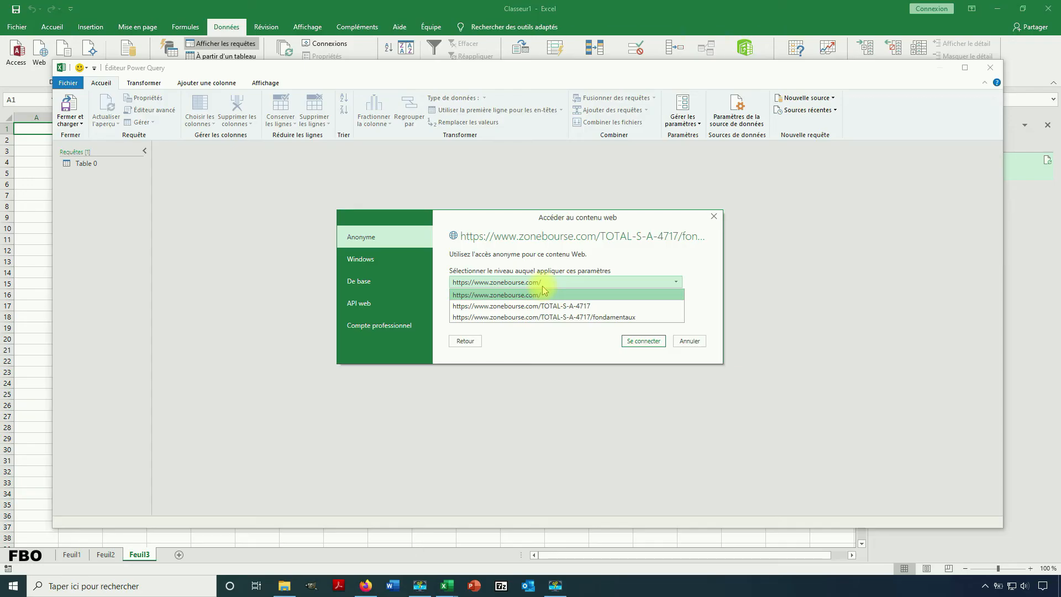
click(557, 317)
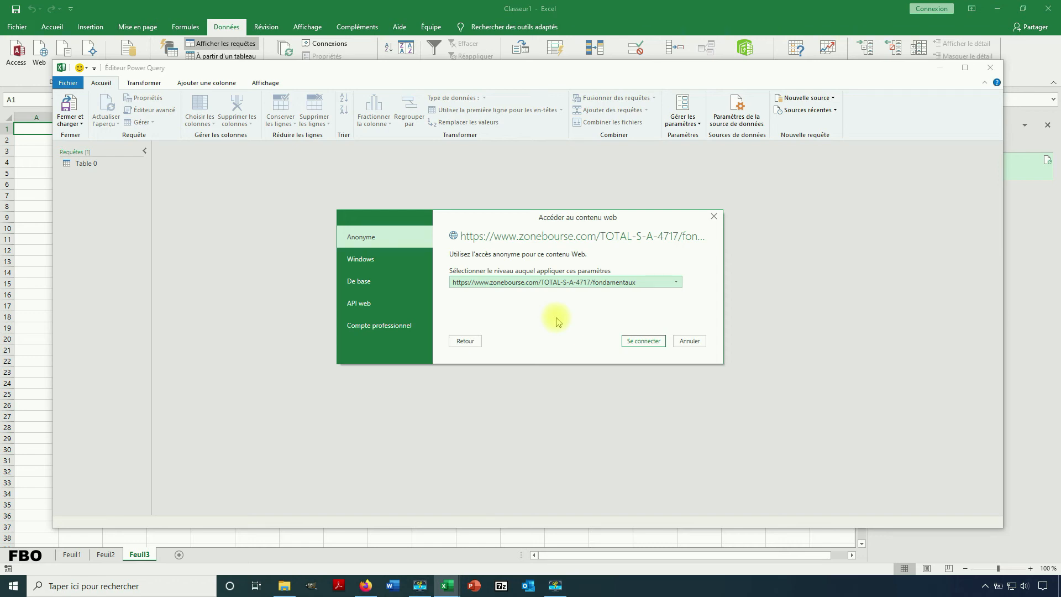
click(580, 282)
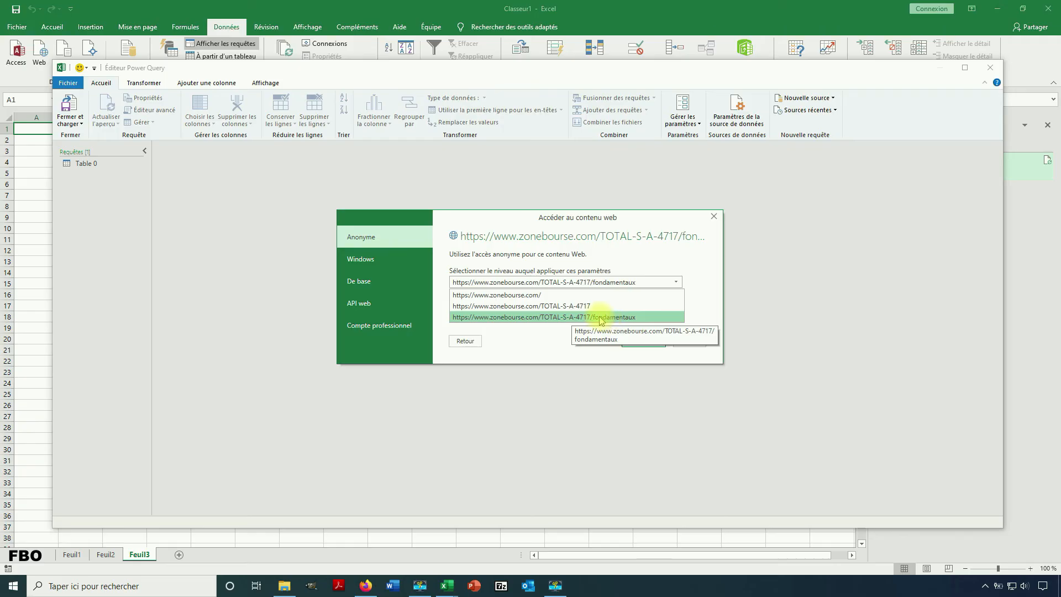
click(601, 320)
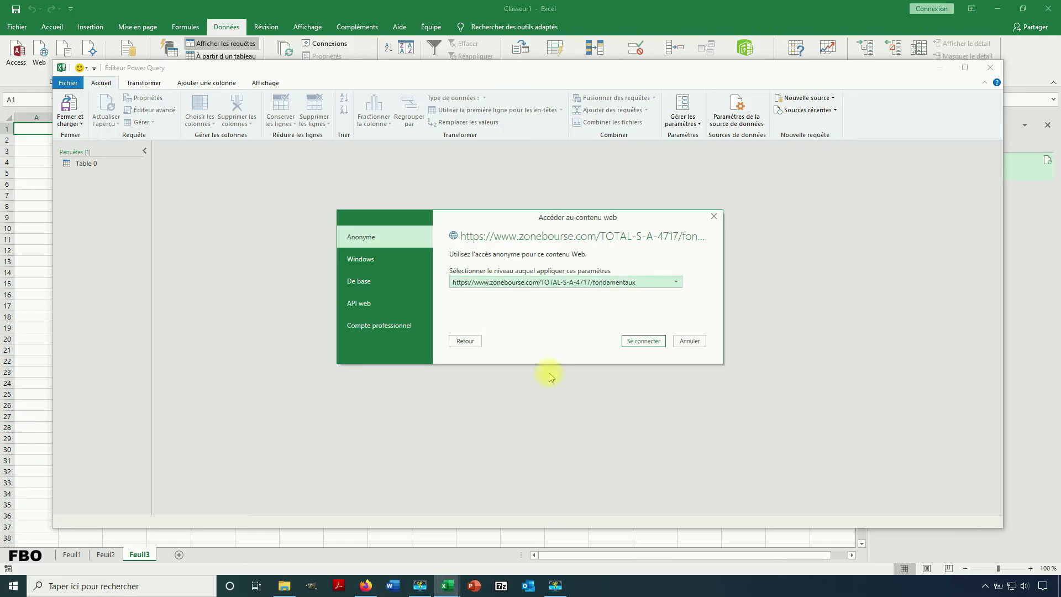
click(635, 341)
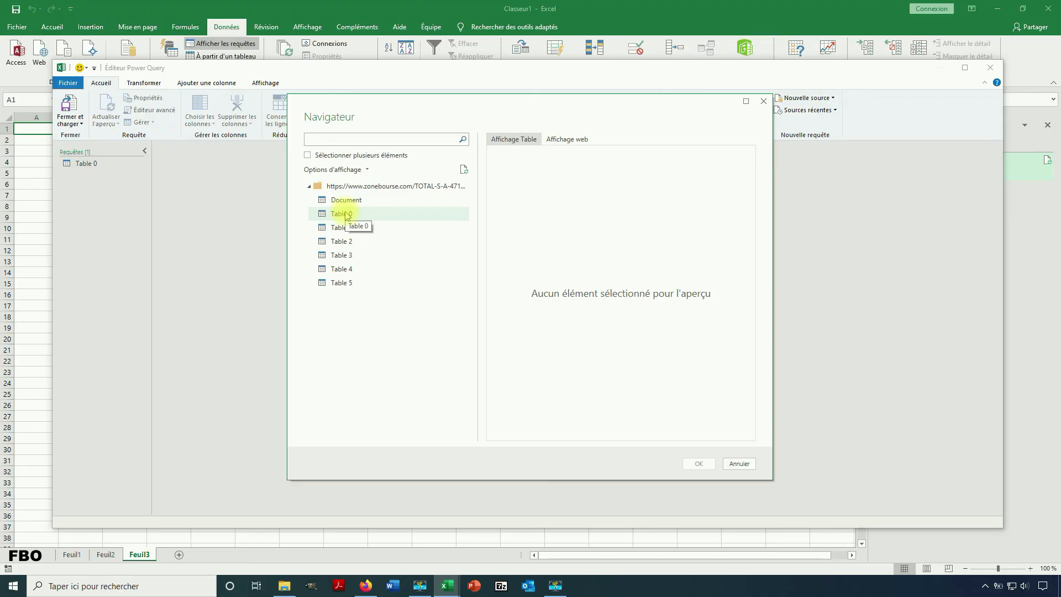
- Examine the financial tables in the web view of the zonebourse page in the Navigator, and return to the table view
click(555, 140)
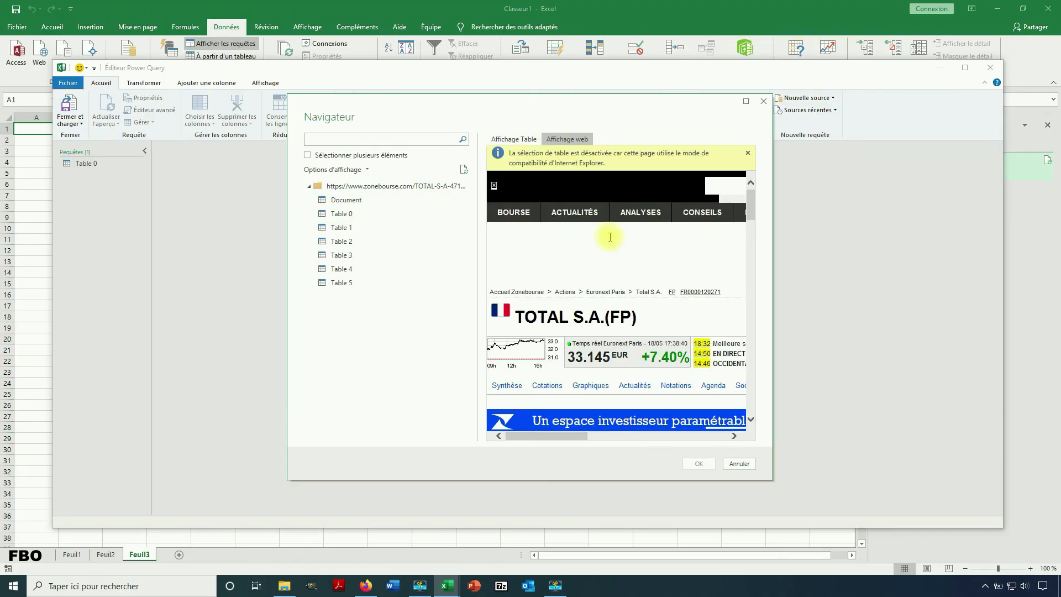
scroll(610, 237, down, 6)
scroll(611, 237, down, 10)
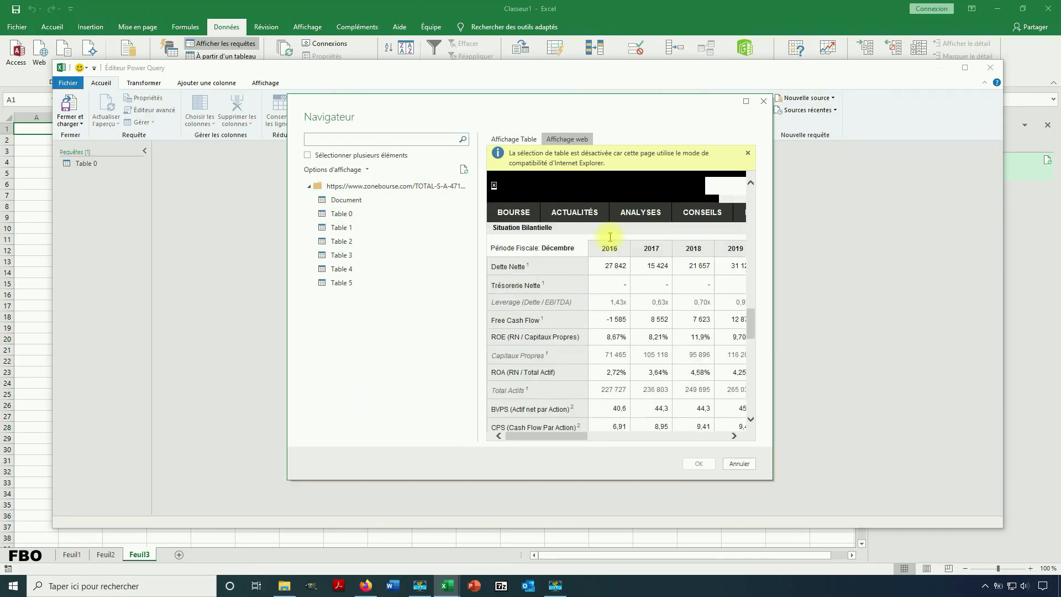
scroll(610, 237, up, 15)
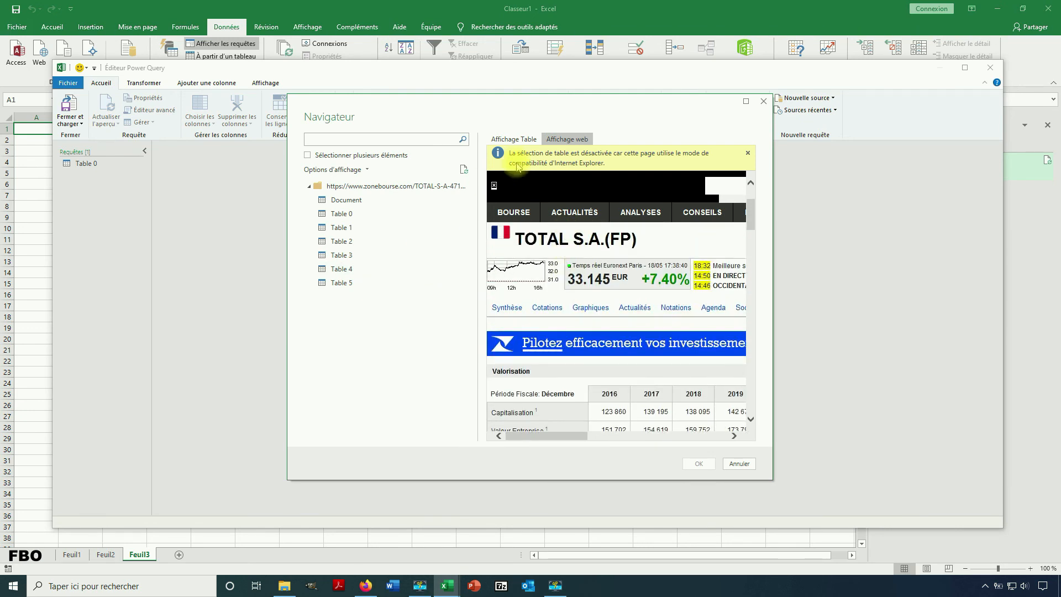
click(514, 139)
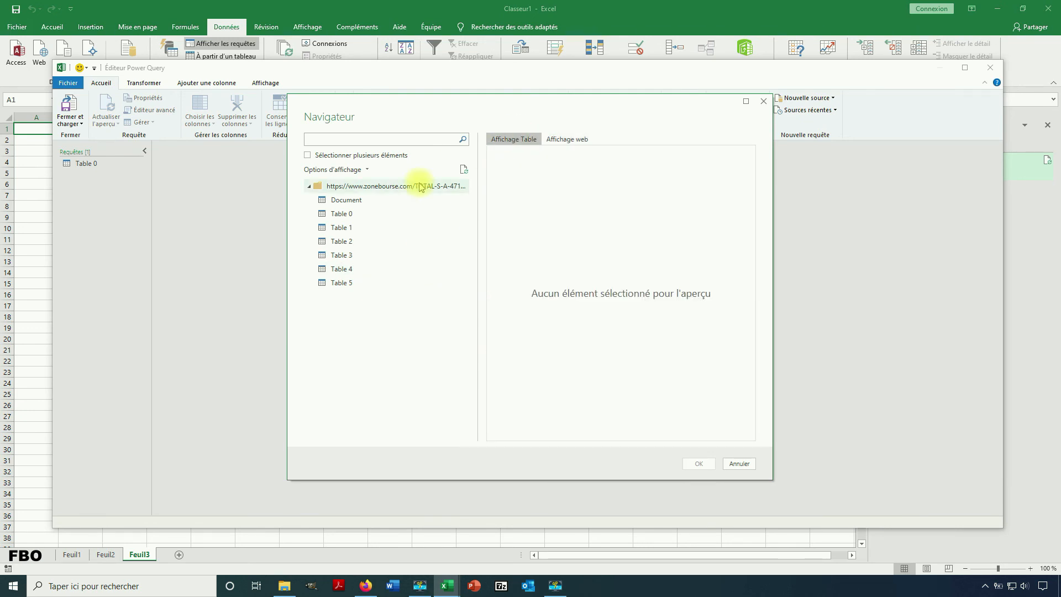
- Preview Tables 0 to 5 of the zonebourse page and import Table 5 into the Power Query editor
click(345, 215)
click(340, 242)
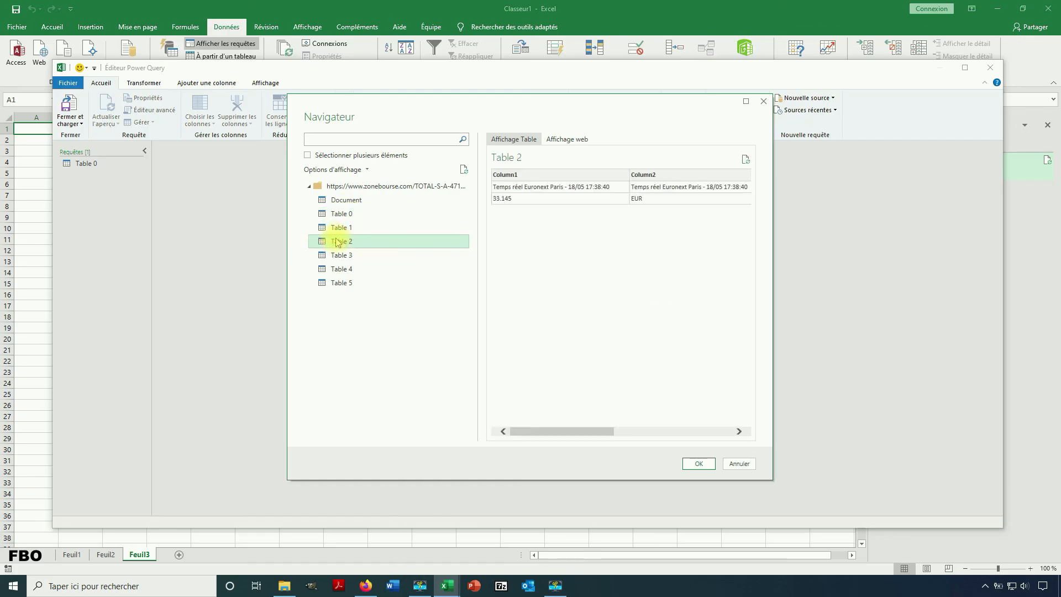
click(344, 227)
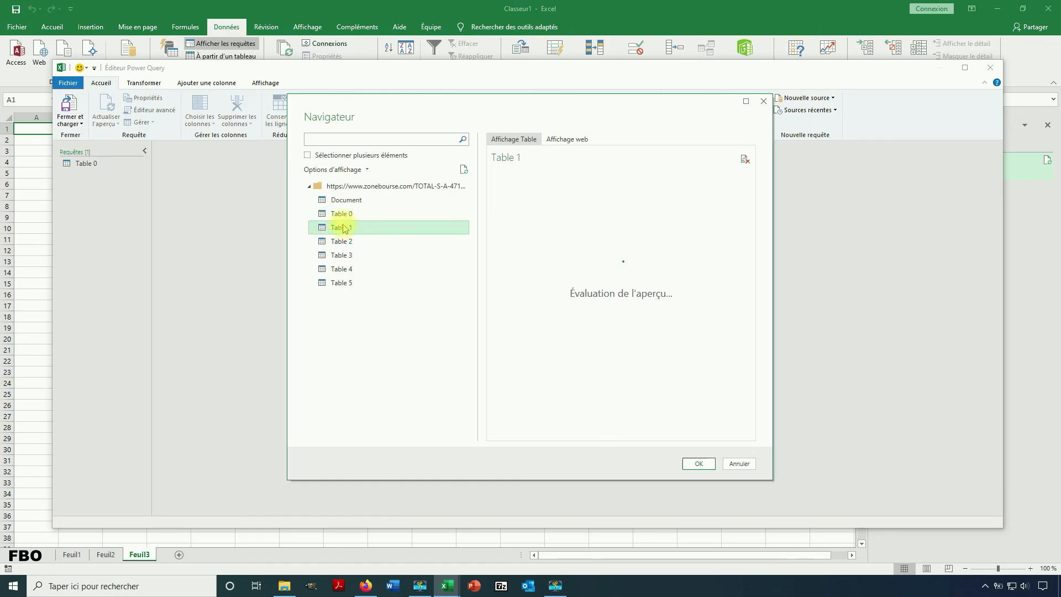
click(339, 255)
click(340, 270)
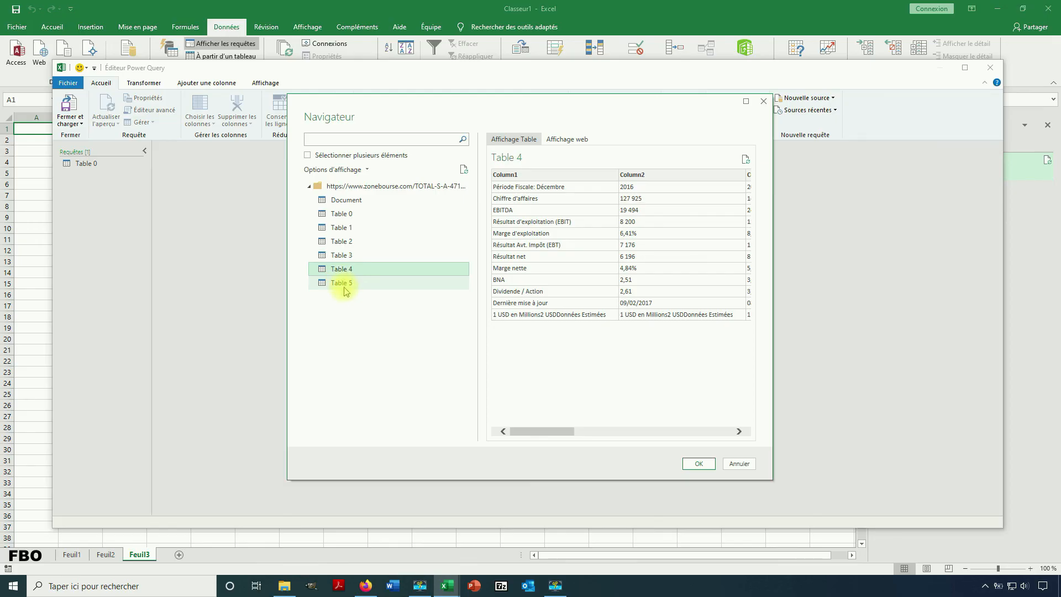
click(342, 284)
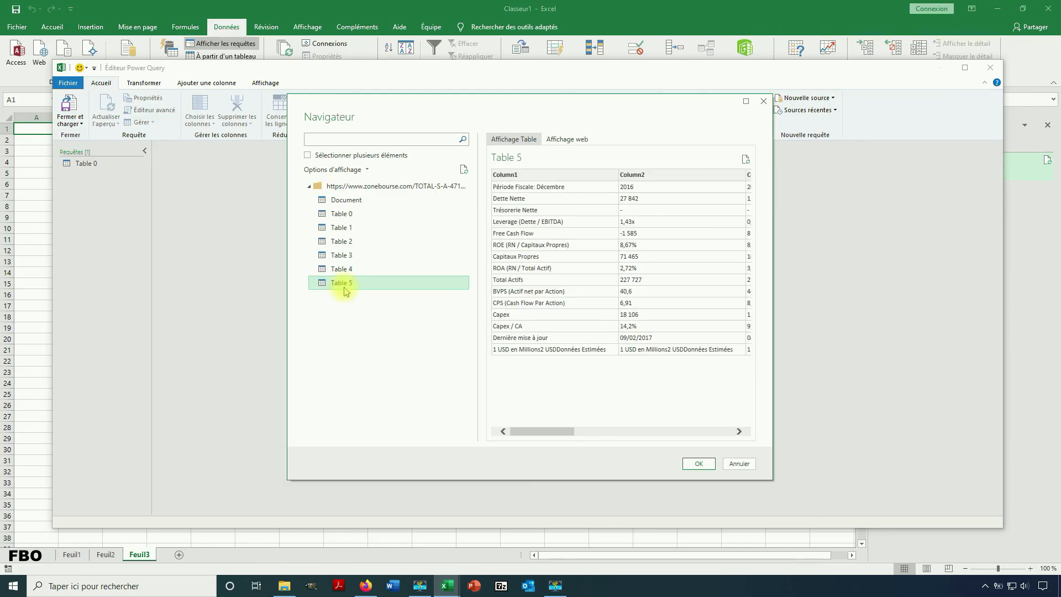
click(698, 463)
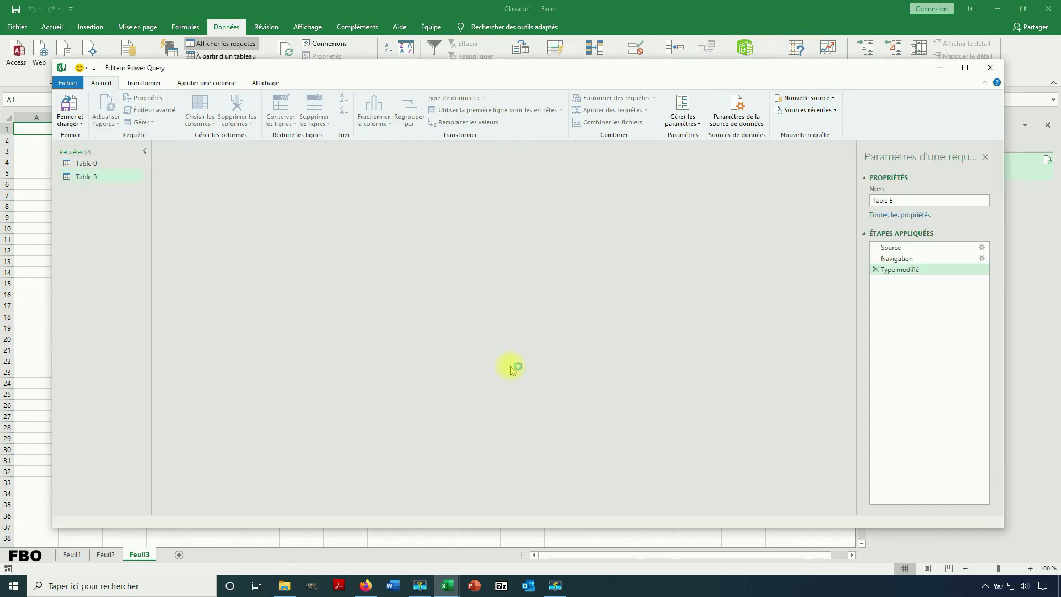